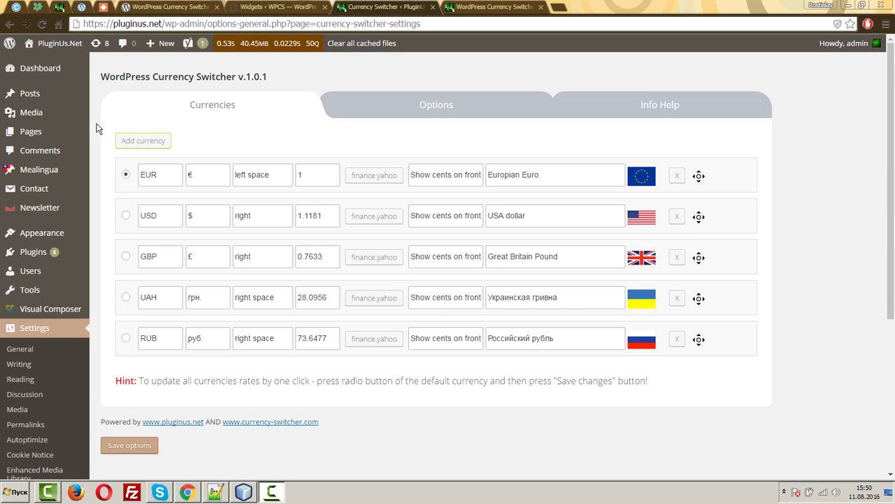
Highlight the plugin name and version, then switch to the demo page with euro prices.
{"action": "left_click_drag", "start_coordinate": [116, 77], "coordinate": [272, 77]}
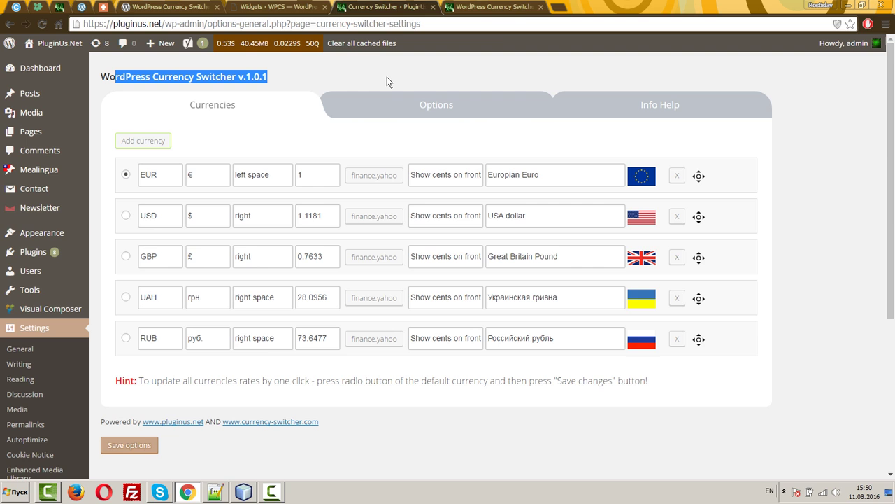
{"action": "left_click", "coordinate": [520, 6]}
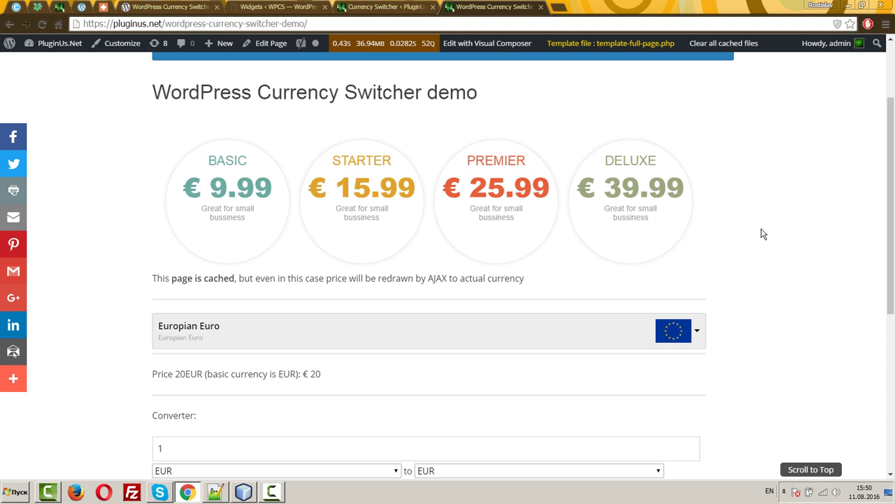
Add and then remove an empty currency row in the settings, and return to the demo page.
{"action": "left_click", "coordinate": [621, 337]}
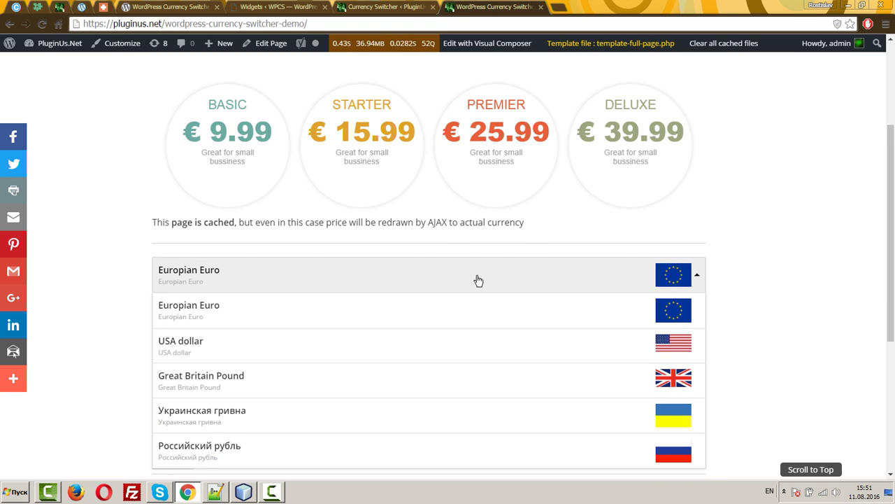
{"action": "left_click", "coordinate": [414, 7]}
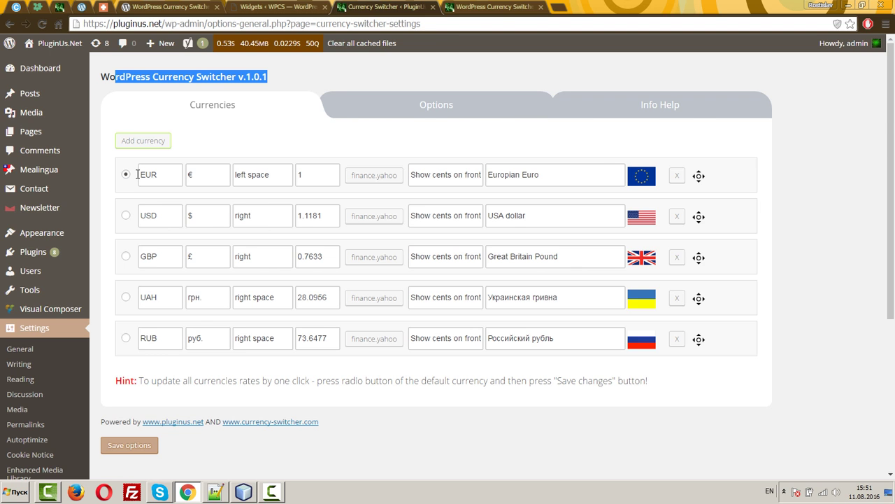
{"action": "left_click", "coordinate": [460, 7]}
{"action": "left_click", "coordinate": [392, 10]}
{"action": "left_click", "coordinate": [147, 140]}
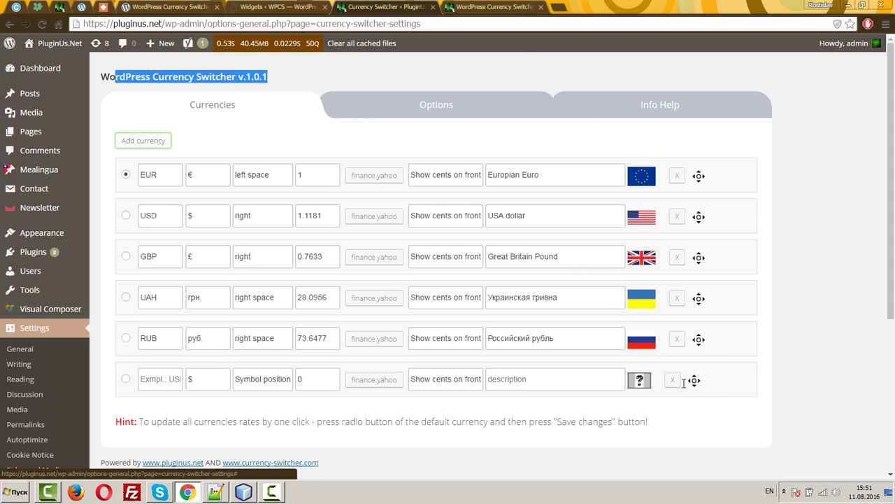
{"action": "left_click", "coordinate": [673, 381]}
{"action": "left_click", "coordinate": [477, 9]}
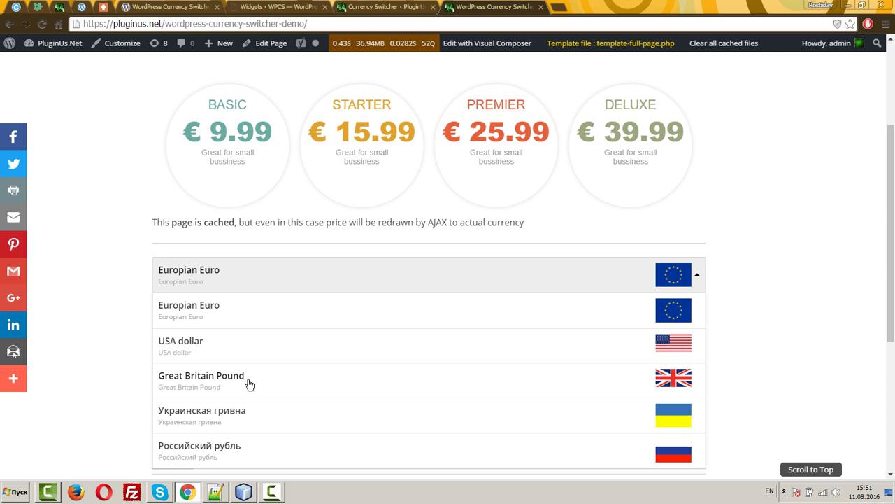
Switch the demo prices to USA dollar, then to Great Britain Pound (Basic 7.63£, Deluxe 30.52£).
{"action": "left_click", "coordinate": [214, 346]}
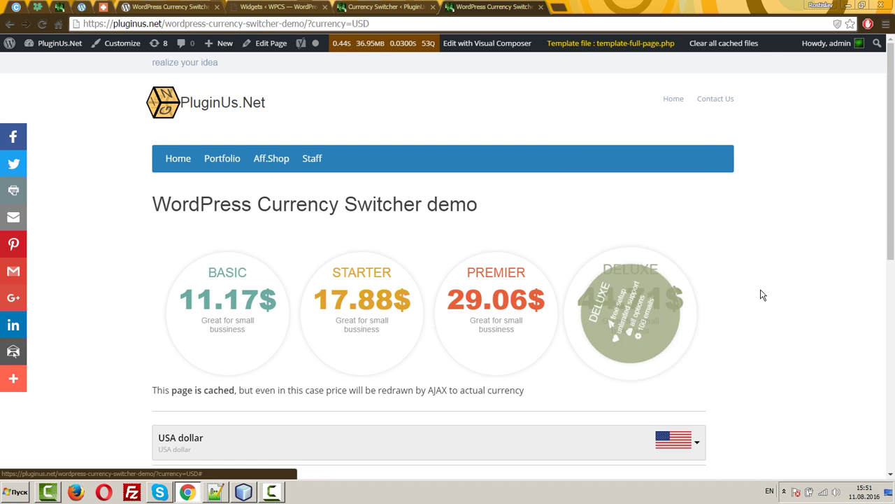
{"action": "scroll", "coordinate": [581, 301], "scroll_direction": "down", "scroll_amount": 2}
{"action": "left_click", "coordinate": [516, 332]}
{"action": "scroll", "coordinate": [410, 371], "scroll_direction": "down", "scroll_amount": 2}
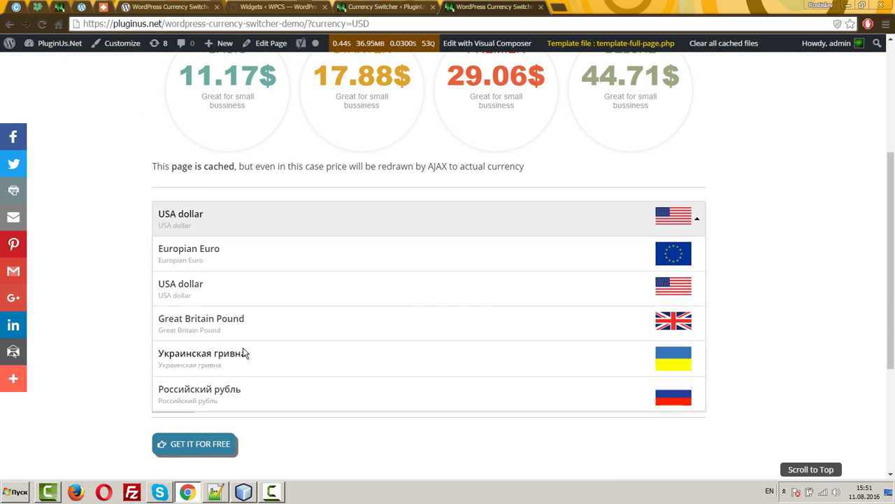
{"action": "left_click", "coordinate": [226, 327]}
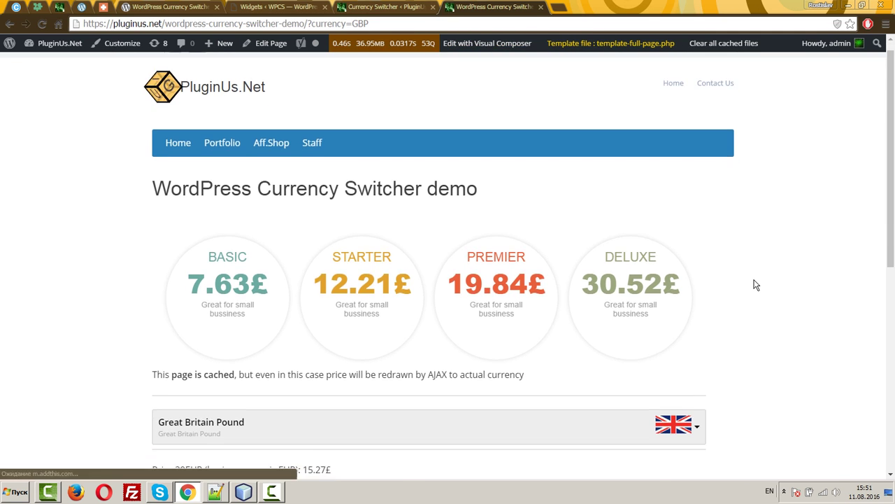
{"action": "scroll", "coordinate": [755, 284], "scroll_direction": "down", "scroll_amount": 2}
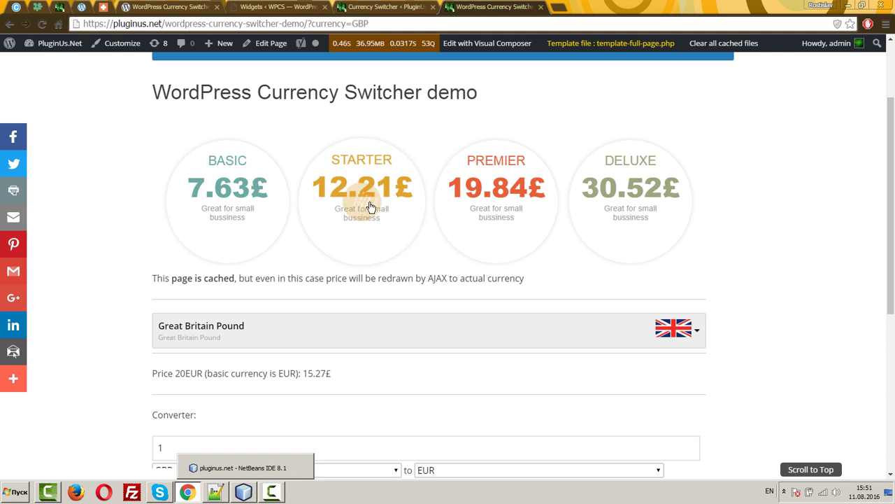
{"action": "left_click", "coordinate": [242, 496]}
{"action": "left_click", "coordinate": [433, 197]}
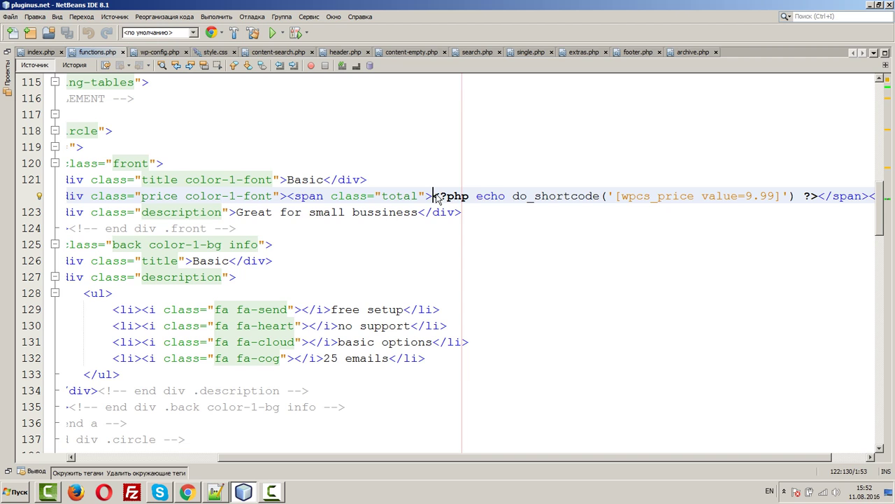
{"action": "left_click_drag", "start_coordinate": [434, 197], "coordinate": [818, 196]}
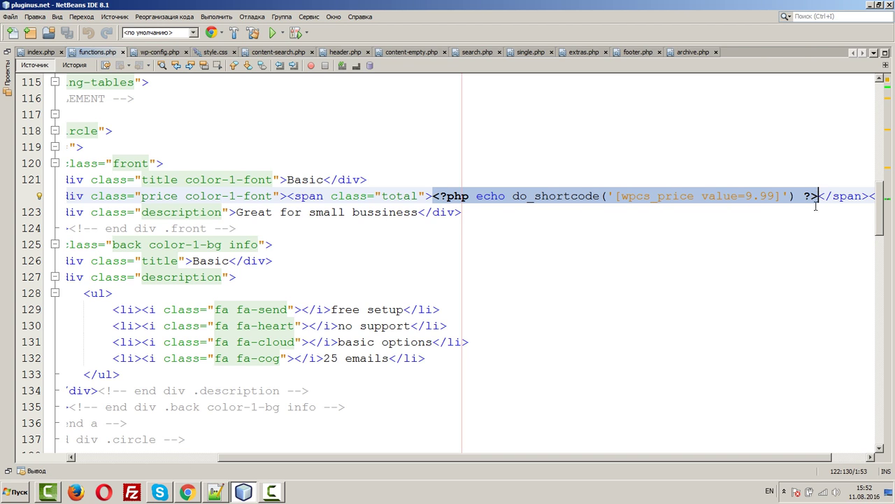
{"action": "left_click", "coordinate": [762, 197]}
{"action": "left_click_drag", "start_coordinate": [774, 195], "coordinate": [744, 195]}
{"action": "key", "text": "alt+Tab"}
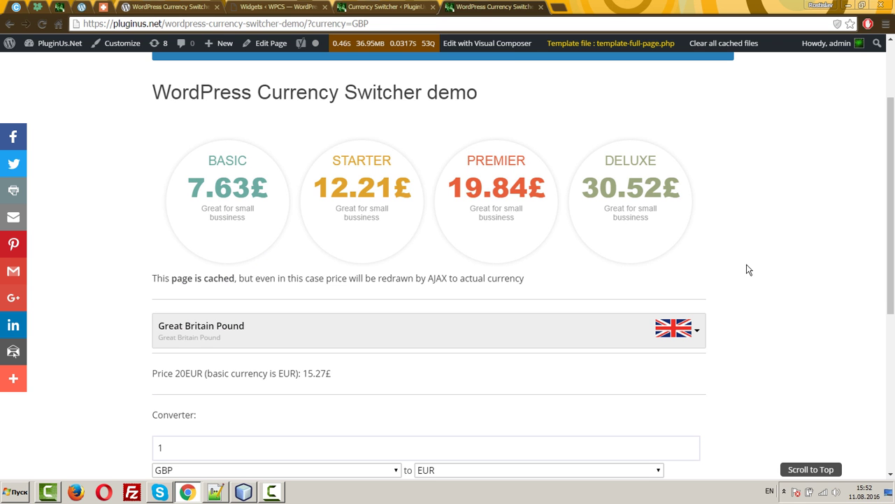
Open the Info Help tab and select the full list of shortcodes.
{"action": "left_click", "coordinate": [362, 8]}
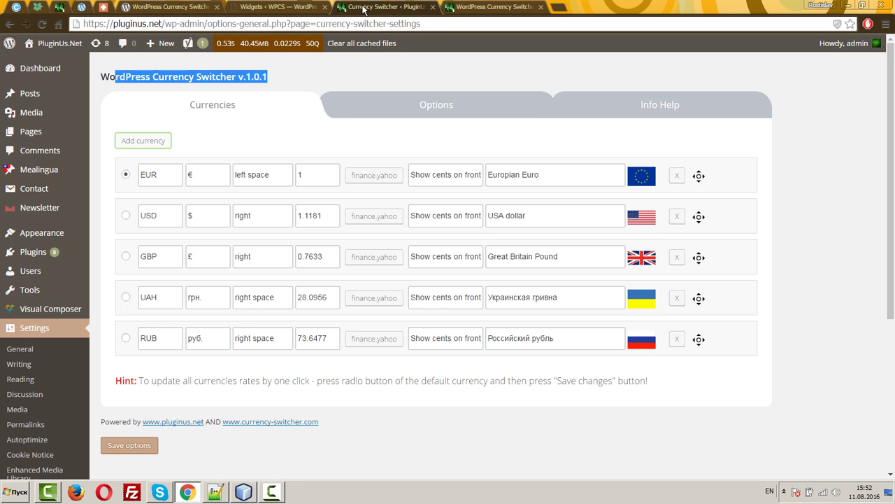
{"action": "left_click", "coordinate": [647, 105]}
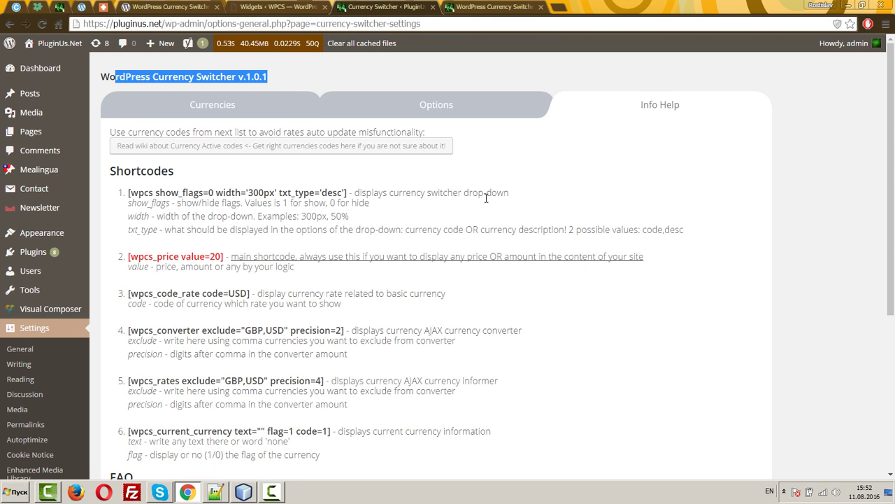
{"action": "scroll", "coordinate": [355, 205], "scroll_direction": "down", "scroll_amount": 1}
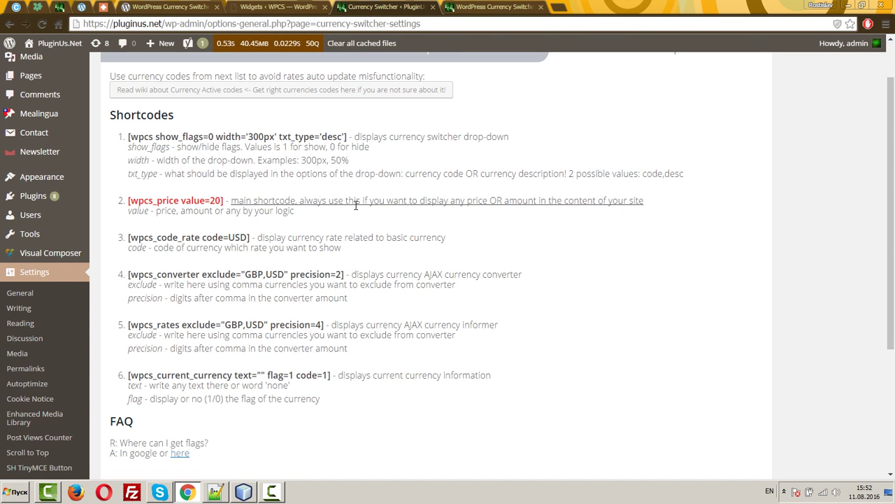
{"action": "left_click_drag", "start_coordinate": [122, 138], "coordinate": [429, 398]}
{"action": "scroll", "coordinate": [661, 299], "scroll_direction": "up", "scroll_amount": 3}
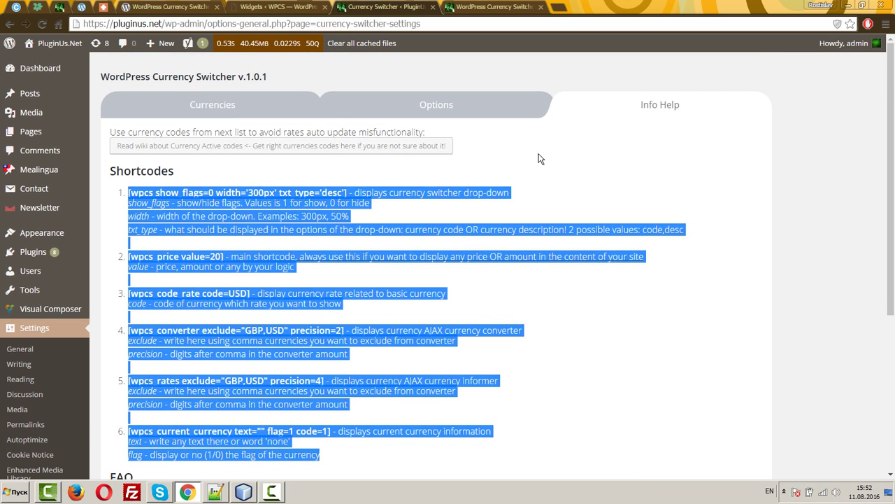
On the currencies table, mark EUR as default and inspect the EUR and USD code fields.
{"action": "left_click", "coordinate": [212, 105]}
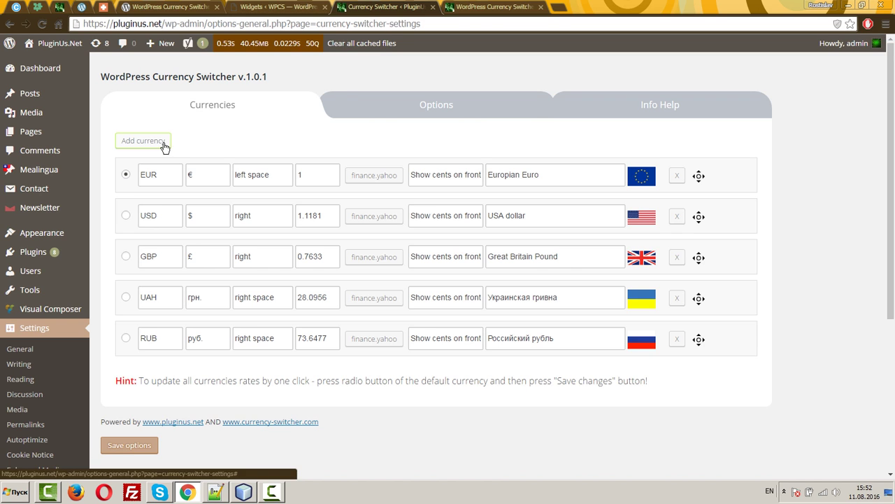
{"action": "left_click", "coordinate": [164, 174]}
{"action": "left_click", "coordinate": [126, 175]}
{"action": "scroll", "coordinate": [364, 380], "scroll_direction": "down", "scroll_amount": 1}
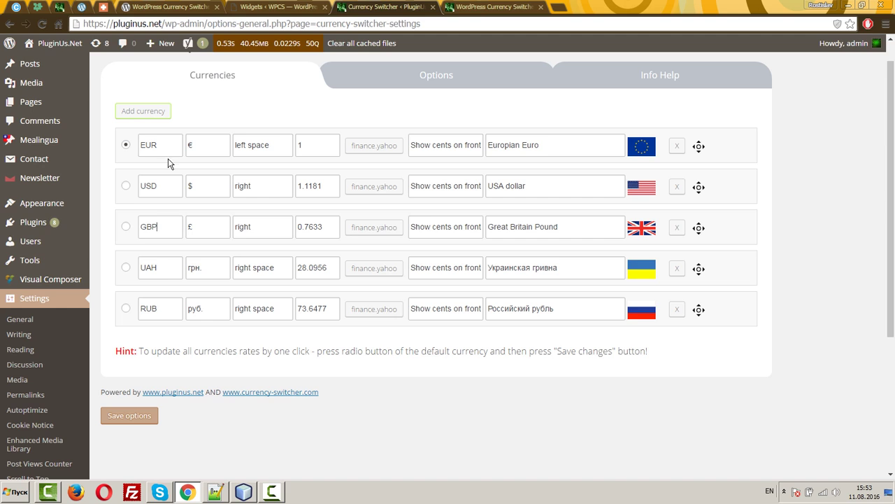
{"action": "left_click_drag", "start_coordinate": [169, 148], "coordinate": [126, 172]}
{"action": "double_click", "coordinate": [160, 186]}
{"action": "left_click", "coordinate": [165, 227]}
{"action": "left_click", "coordinate": [670, 76]}
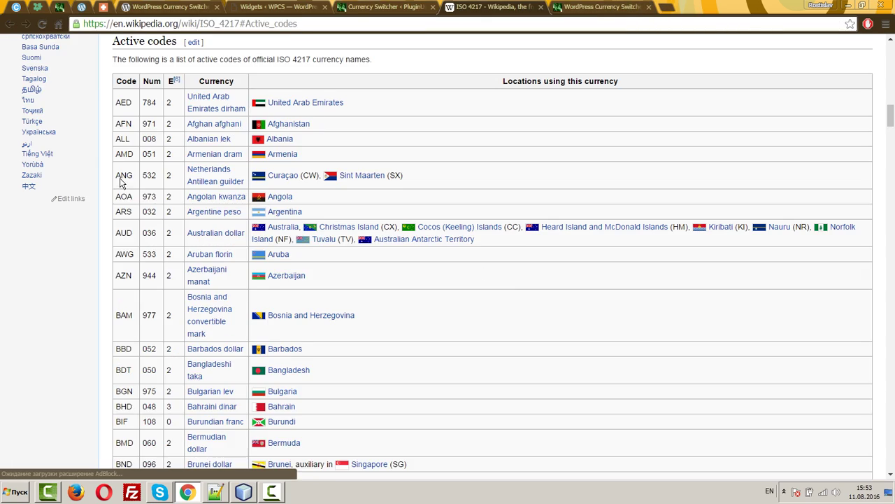
{"action": "scroll", "coordinate": [162, 197], "scroll_direction": "down", "scroll_amount": 3}
{"action": "scroll", "coordinate": [162, 198], "scroll_direction": "down", "scroll_amount": 13}
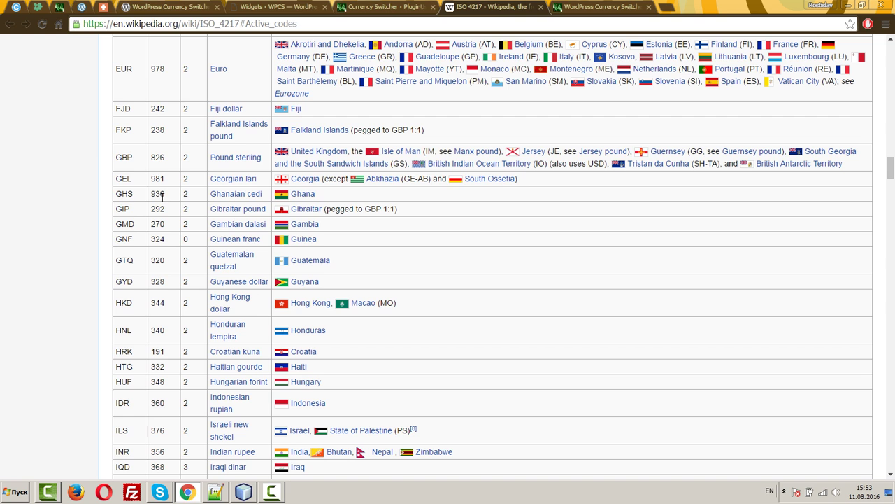
{"action": "scroll", "coordinate": [132, 308], "scroll_direction": "down", "scroll_amount": 9}
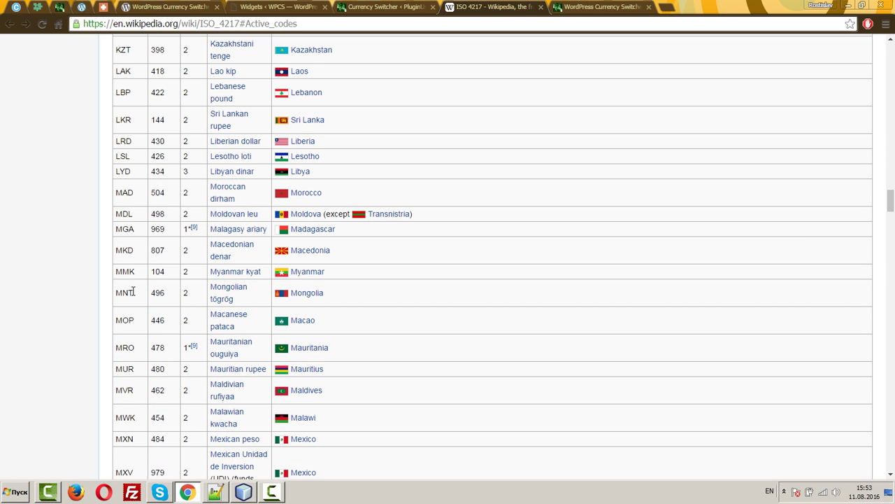
{"action": "double_click", "coordinate": [124, 292]}
{"action": "left_click", "coordinate": [540, 6]}
Check the EUR symbol choices on the currencies table, keeping €.
{"action": "left_click", "coordinate": [212, 75]}
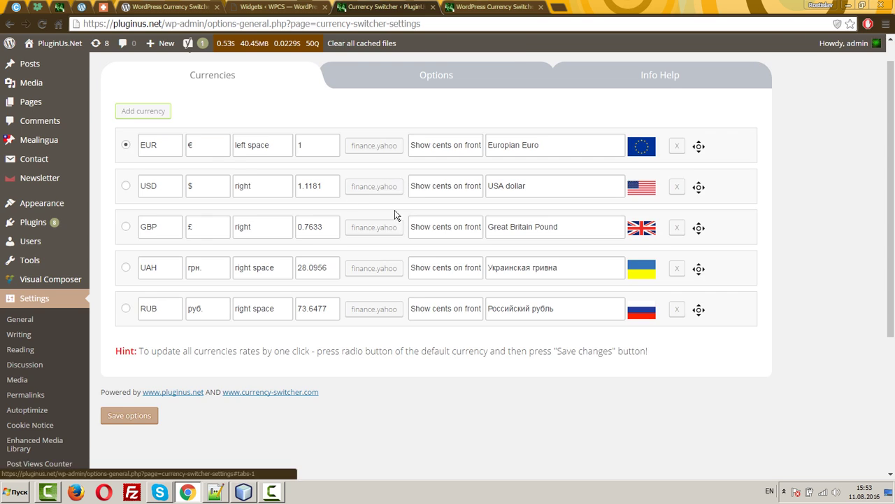
{"action": "left_click", "coordinate": [209, 147]}
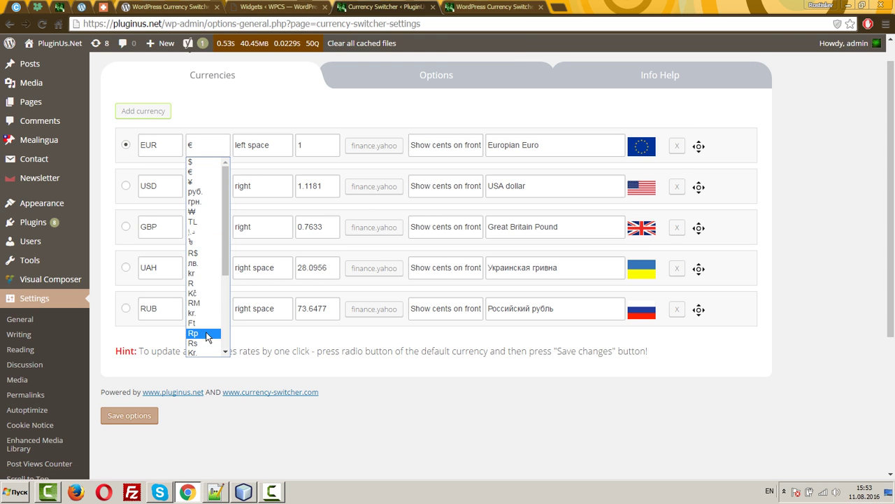
{"action": "left_click_drag", "start_coordinate": [225, 262], "coordinate": [227, 318]}
{"action": "left_click", "coordinate": [342, 366]}
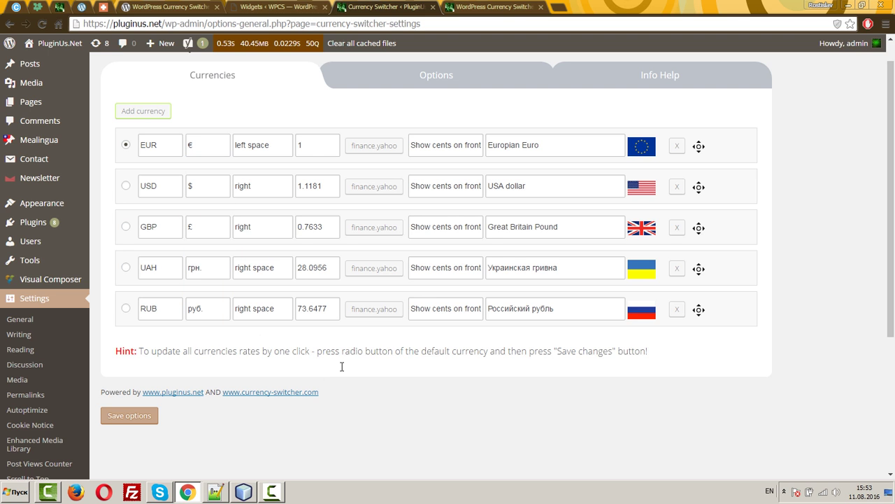
Enter AAA,BBB,CCC as the custom money signs in Options and save.
{"action": "left_click", "coordinate": [399, 77]}
{"action": "scroll", "coordinate": [410, 244], "scroll_direction": "down", "scroll_amount": 5}
{"action": "scroll", "coordinate": [342, 241], "scroll_direction": "down", "scroll_amount": 5}
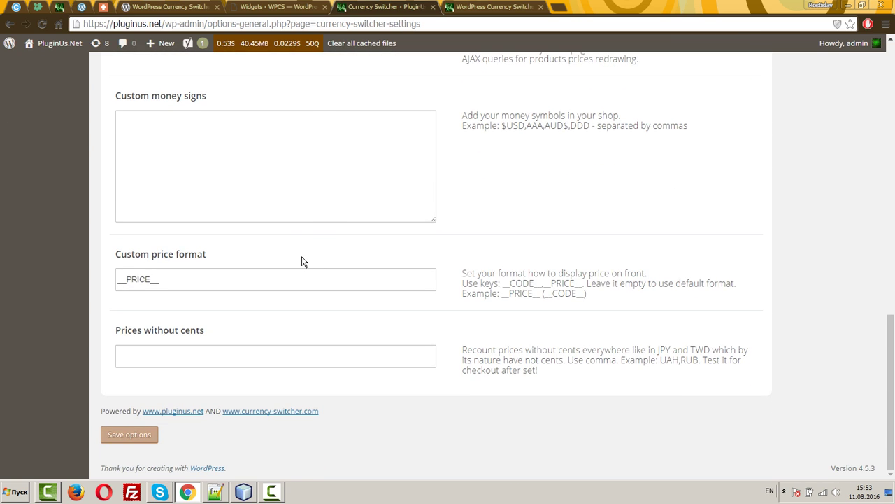
{"action": "scroll", "coordinate": [302, 259], "scroll_direction": "up", "scroll_amount": 1}
{"action": "left_click", "coordinate": [254, 196]}
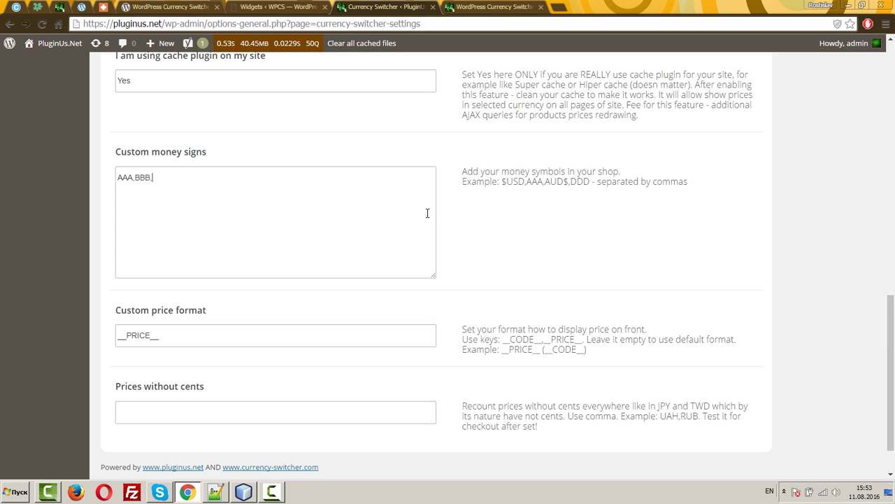
{"action": "type", "text": "AAA,BBB,CCC"}
{"action": "scroll", "coordinate": [305, 264], "scroll_direction": "down", "scroll_amount": 1}
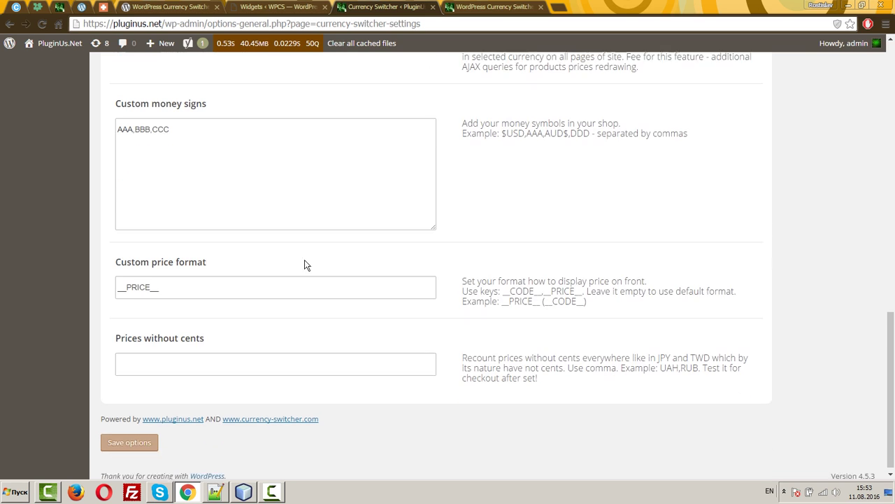
{"action": "left_click", "coordinate": [130, 434]}
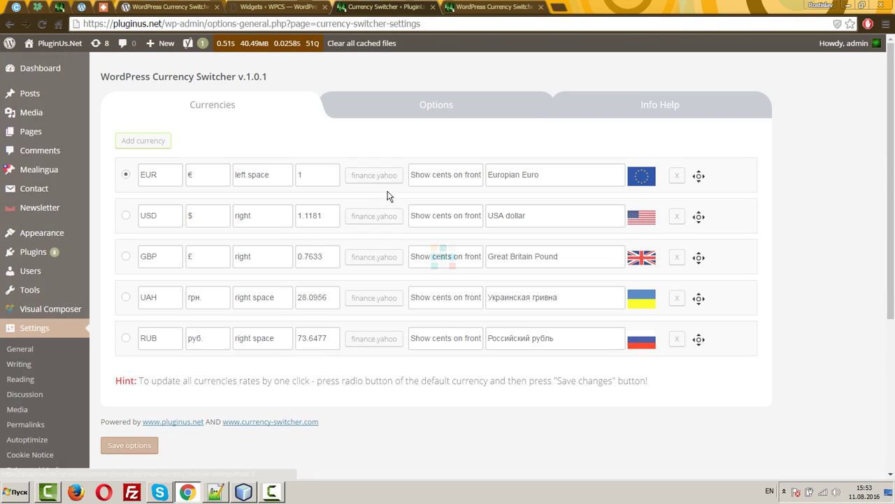
Try AAA as the EUR symbol, revert to €, and keep the left-space position.
{"action": "left_click", "coordinate": [219, 173]}
{"action": "left_click_drag", "start_coordinate": [224, 205], "coordinate": [225, 336]}
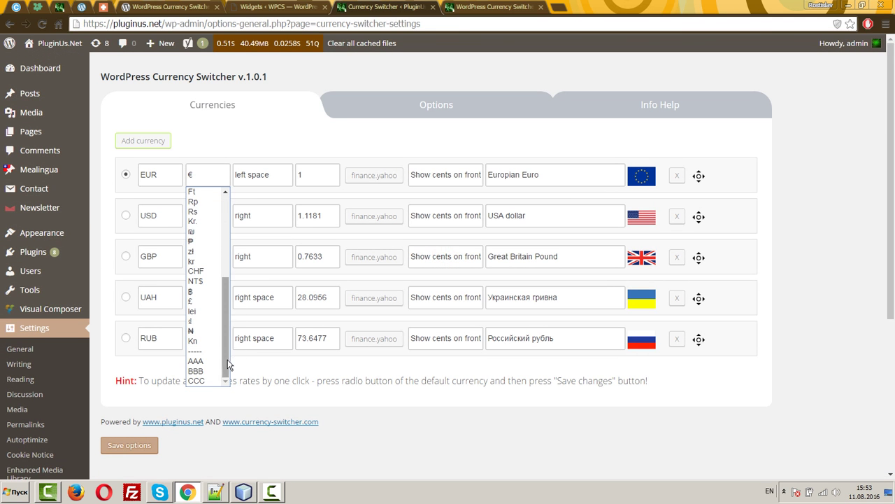
{"action": "left_click", "coordinate": [195, 362]}
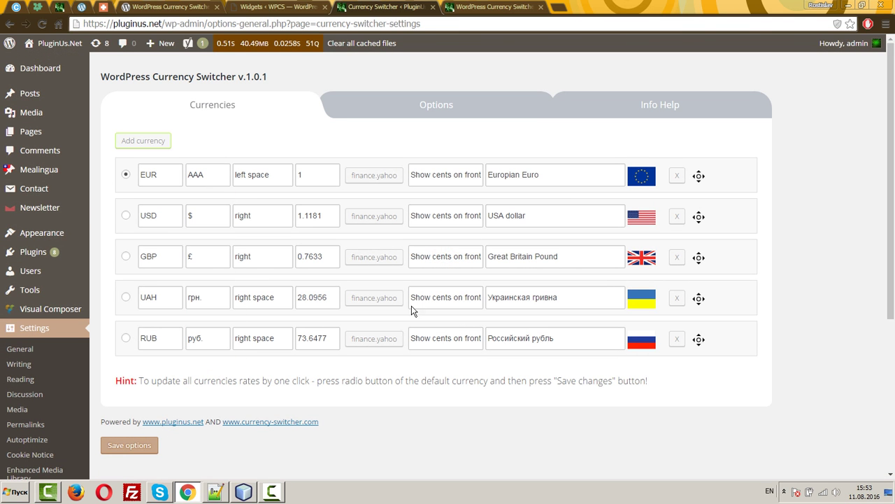
{"action": "left_click", "coordinate": [200, 181]}
{"action": "scroll", "coordinate": [228, 213], "scroll_direction": "up", "scroll_amount": 5}
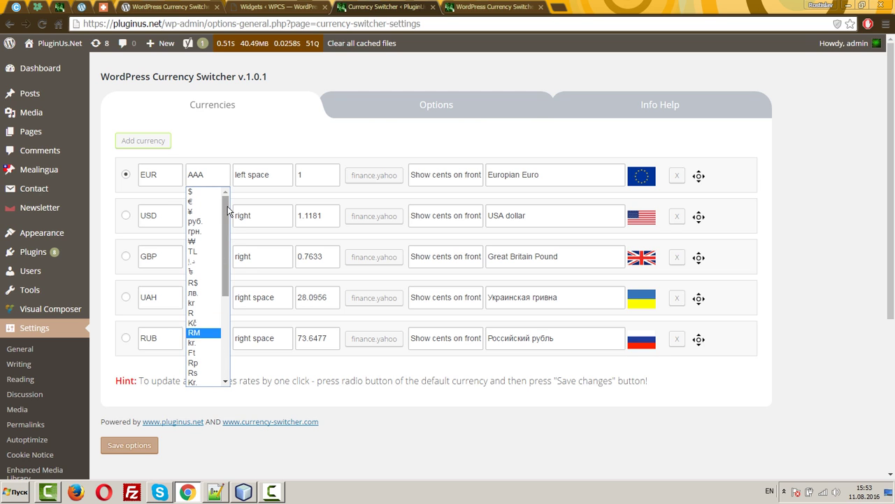
{"action": "left_click", "coordinate": [212, 200]}
{"action": "left_click", "coordinate": [276, 177]}
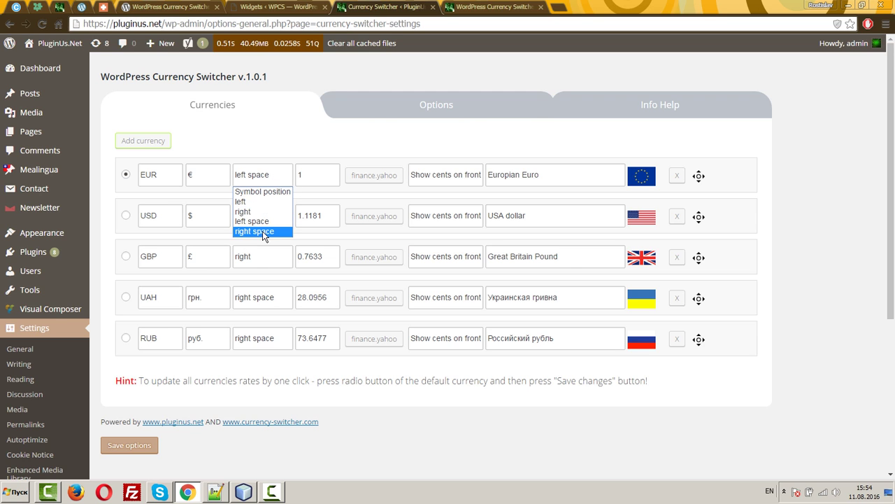
{"action": "left_click", "coordinate": [305, 146]}
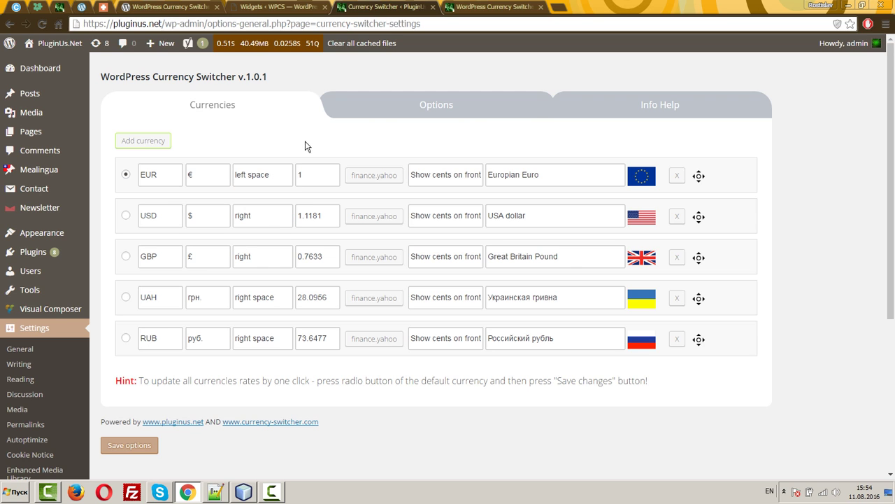
Overwrite the USD rate 1.1181 with 1, then reload it from the aggregator to 1.1147.
{"action": "left_click", "coordinate": [316, 182]}
{"action": "double_click", "coordinate": [312, 216]}
{"action": "type", "text": "1.55"}
{"action": "left_click", "coordinate": [373, 216]}
Glance at the general options, then inspect EUR cents display and the EUR, USD, GBP names.
{"action": "left_click", "coordinate": [436, 107]}
{"action": "scroll", "coordinate": [499, 253], "scroll_direction": "down", "scroll_amount": 2}
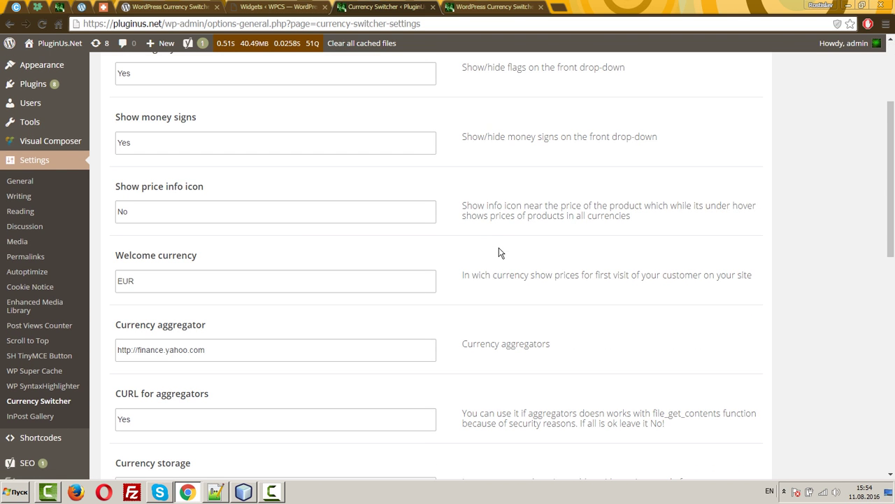
{"action": "scroll", "coordinate": [499, 251], "scroll_direction": "down", "scroll_amount": 2}
{"action": "left_click", "coordinate": [332, 242]}
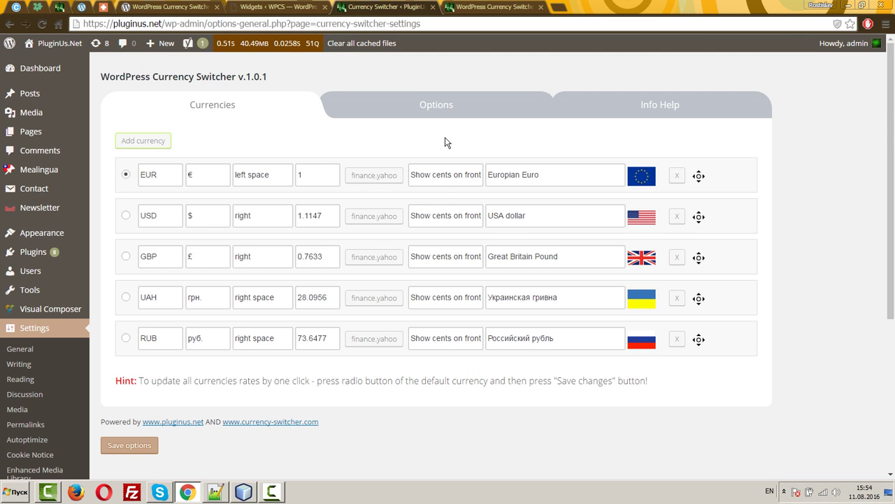
{"action": "left_click", "coordinate": [451, 177]}
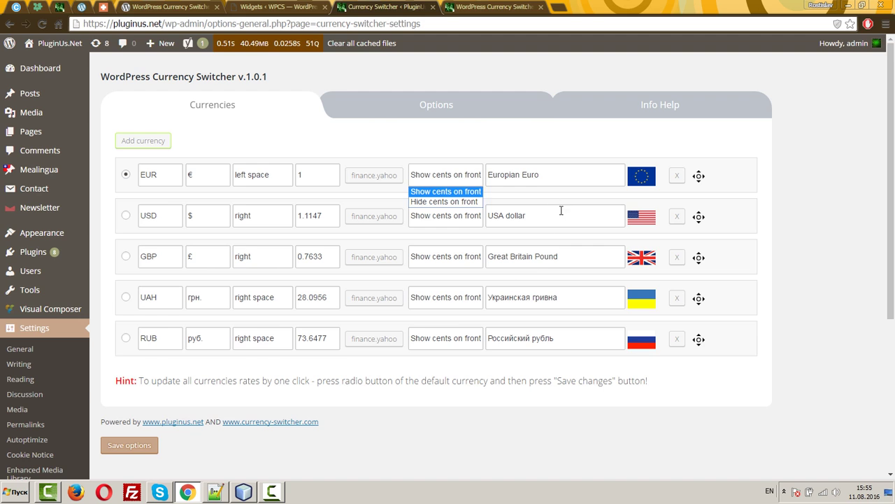
{"action": "left_click", "coordinate": [557, 180]}
{"action": "left_click_drag", "start_coordinate": [559, 168], "coordinate": [452, 171]}
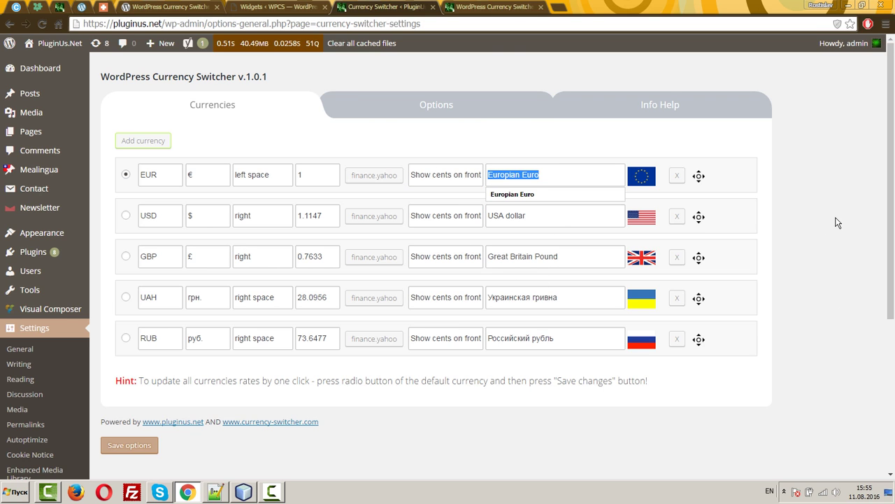
{"action": "double_click", "coordinate": [580, 216]}
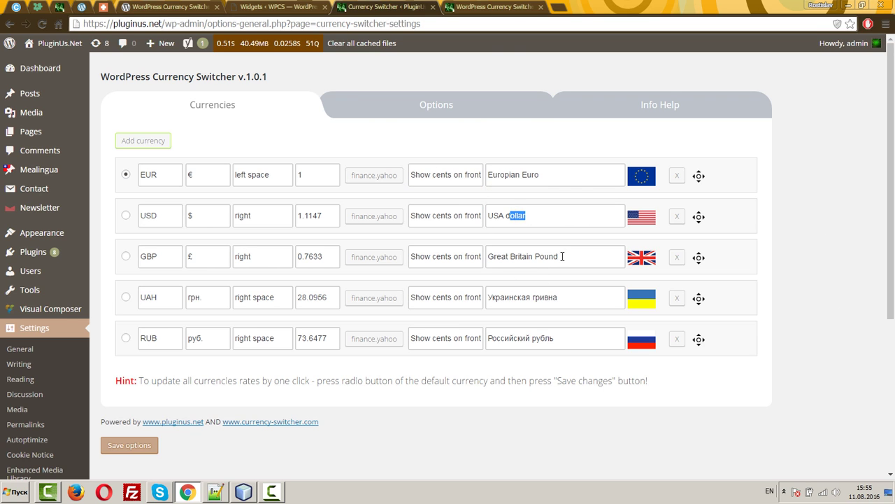
{"action": "left_click_drag", "start_coordinate": [593, 257], "coordinate": [486, 256]}
{"action": "left_click", "coordinate": [830, 259]}
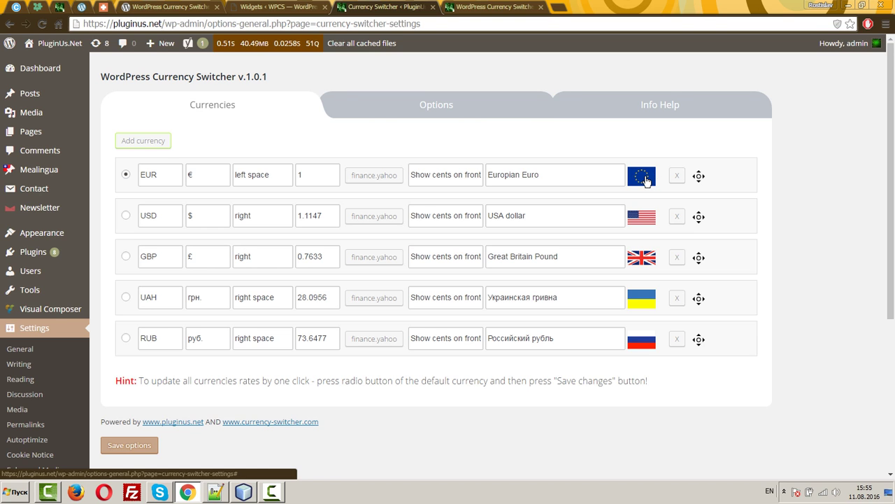
Add a sixth currency row and set its flag to the Media Library's United_Kingdom image file URL.
{"action": "left_click", "coordinate": [144, 142]}
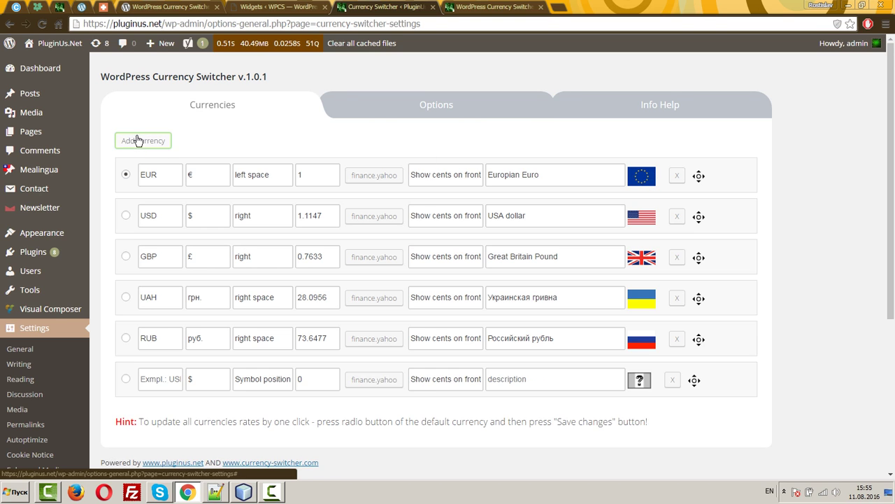
{"action": "left_click", "coordinate": [639, 380]}
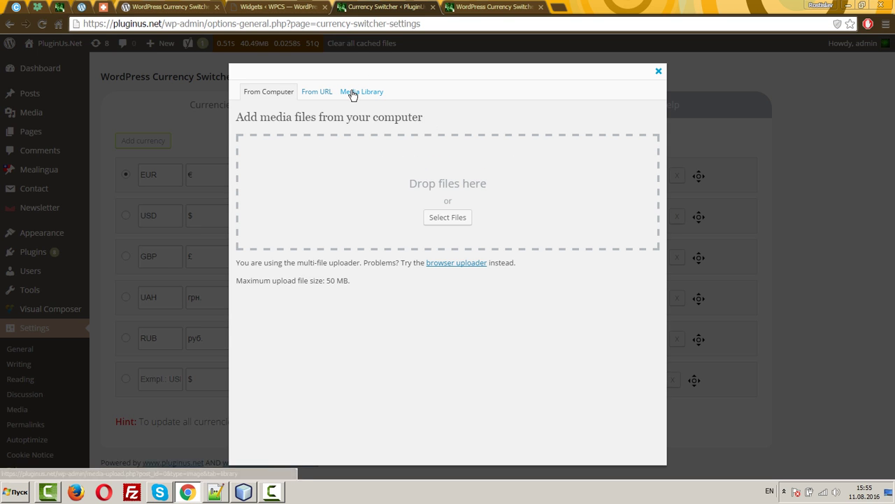
{"action": "left_click", "coordinate": [352, 93]}
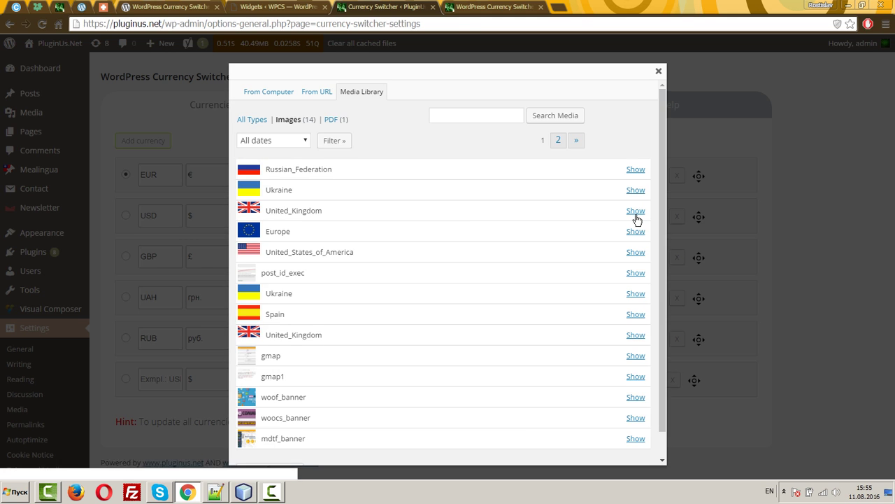
{"action": "left_click", "coordinate": [636, 211]}
{"action": "scroll", "coordinate": [442, 308], "scroll_direction": "down", "scroll_amount": 3}
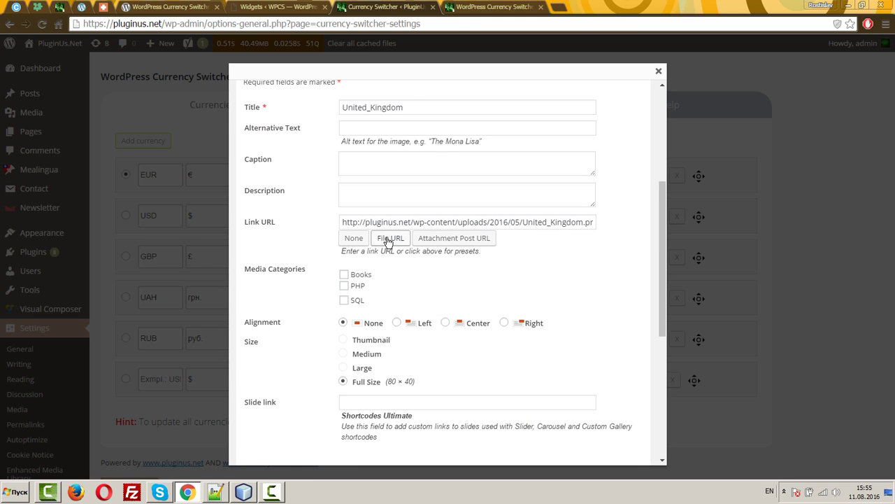
{"action": "left_click_drag", "start_coordinate": [584, 222], "coordinate": [552, 228]}
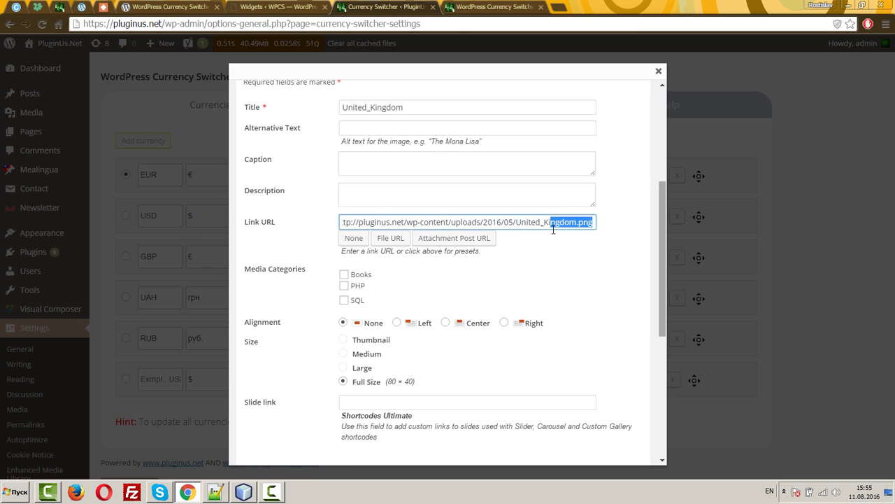
{"action": "left_click", "coordinate": [395, 240]}
{"action": "scroll", "coordinate": [394, 310], "scroll_direction": "down", "scroll_amount": 4}
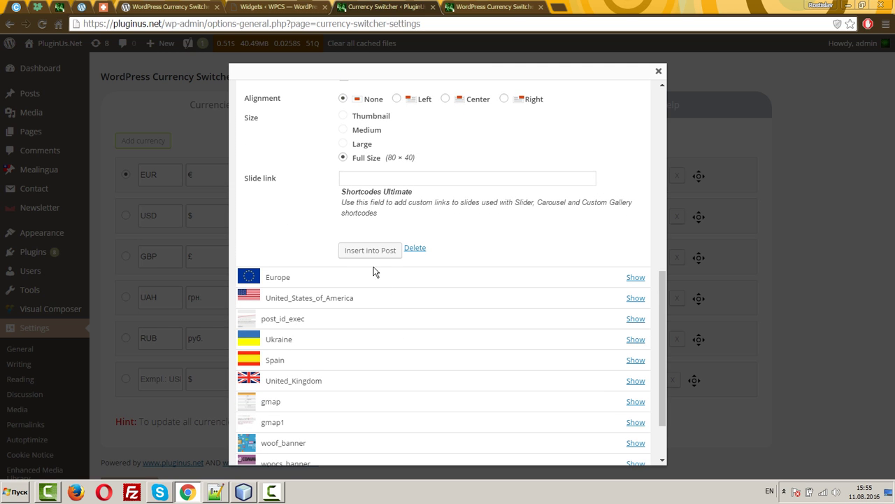
{"action": "left_click", "coordinate": [373, 252]}
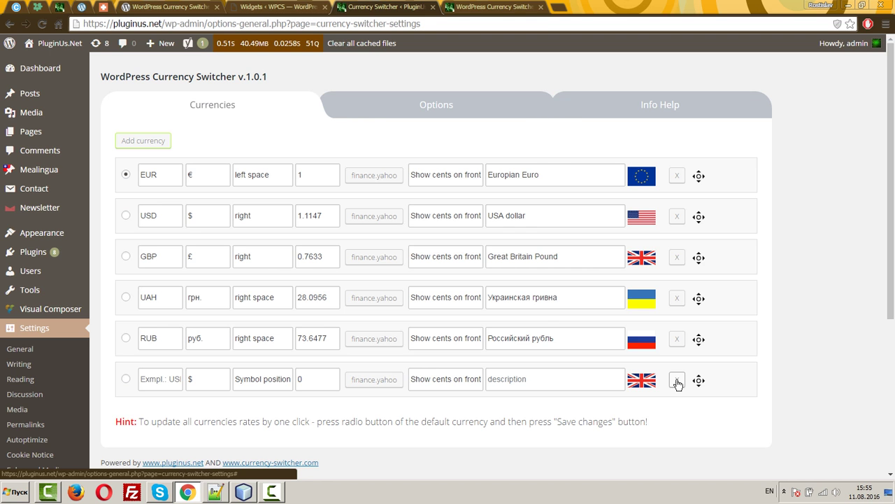
Review the drop-down view style options and the demo page's currency selector.
{"action": "left_click", "coordinate": [399, 108]}
{"action": "scroll", "coordinate": [381, 150], "scroll_direction": "down", "scroll_amount": 1}
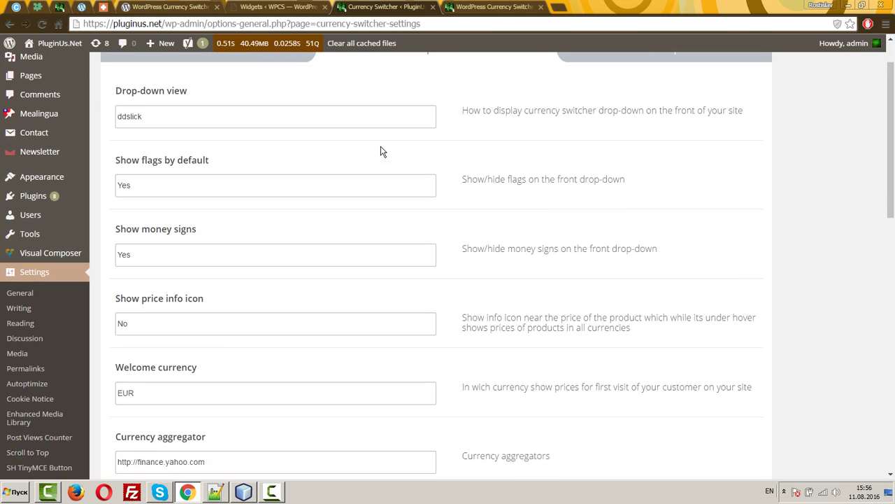
{"action": "scroll", "coordinate": [380, 151], "scroll_direction": "up", "scroll_amount": 1}
{"action": "scroll", "coordinate": [380, 151], "scroll_direction": "down", "scroll_amount": 1}
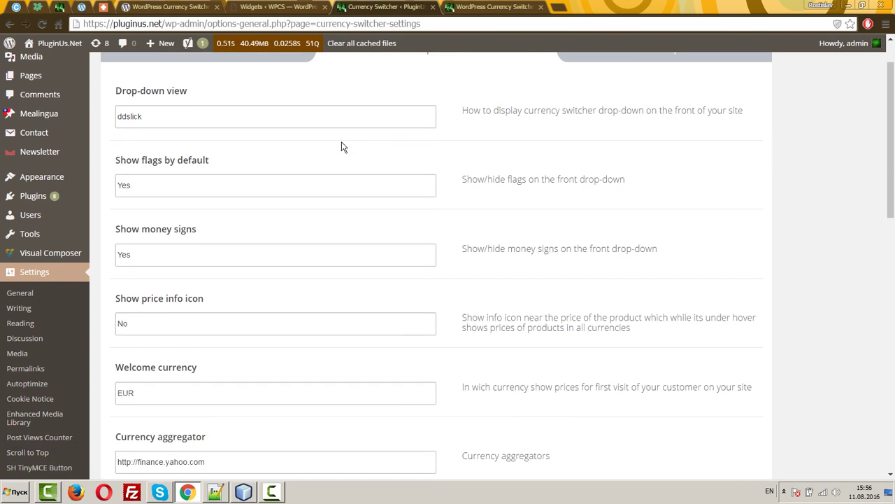
{"action": "left_click", "coordinate": [171, 117]}
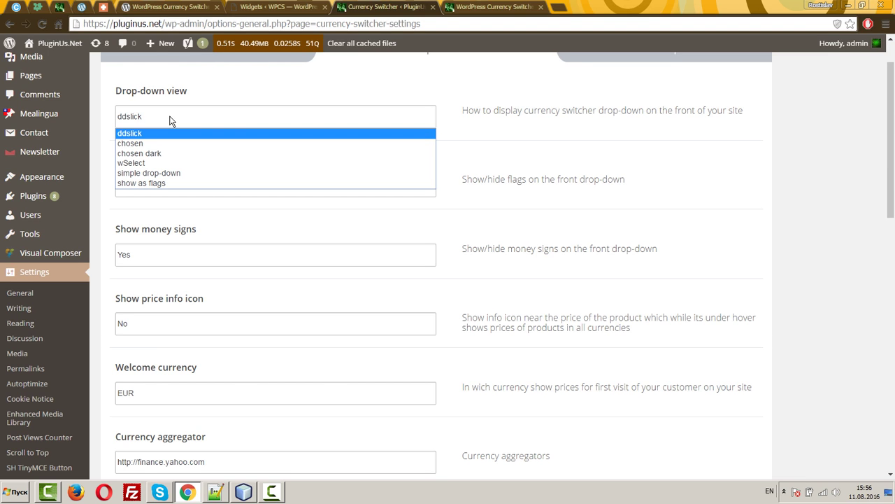
{"action": "left_click", "coordinate": [490, 7]}
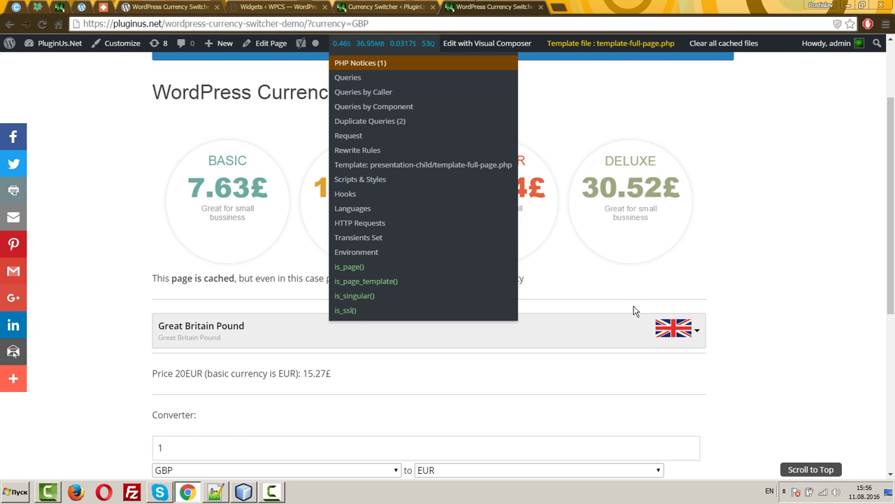
{"action": "left_click", "coordinate": [606, 337]}
{"action": "scroll", "coordinate": [603, 336], "scroll_direction": "down", "scroll_amount": 2}
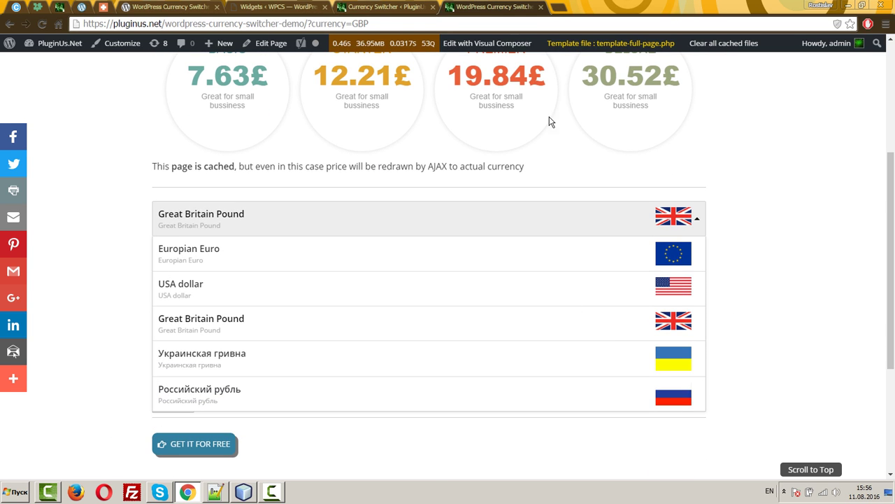
Keep the drop-down view style as ddslick and flags shown by default.
{"action": "left_click", "coordinate": [404, 5]}
{"action": "left_click", "coordinate": [164, 124]}
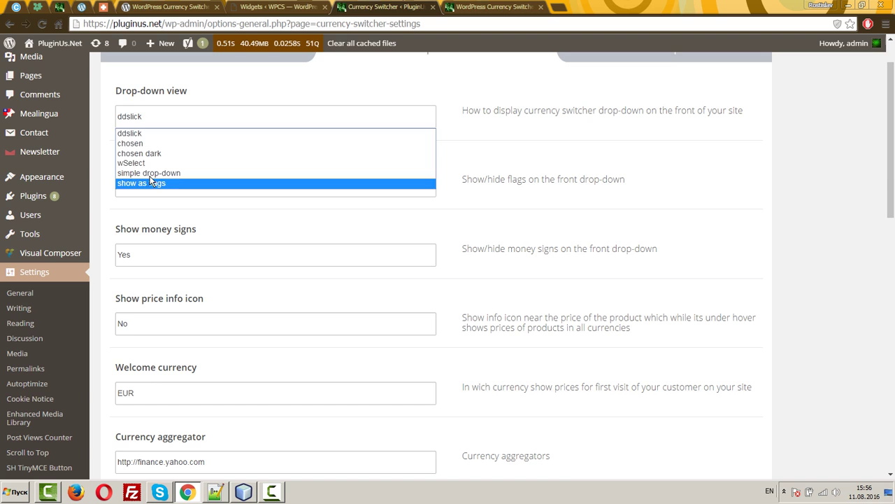
{"action": "left_click", "coordinate": [451, 98]}
{"action": "left_click", "coordinate": [197, 189]}
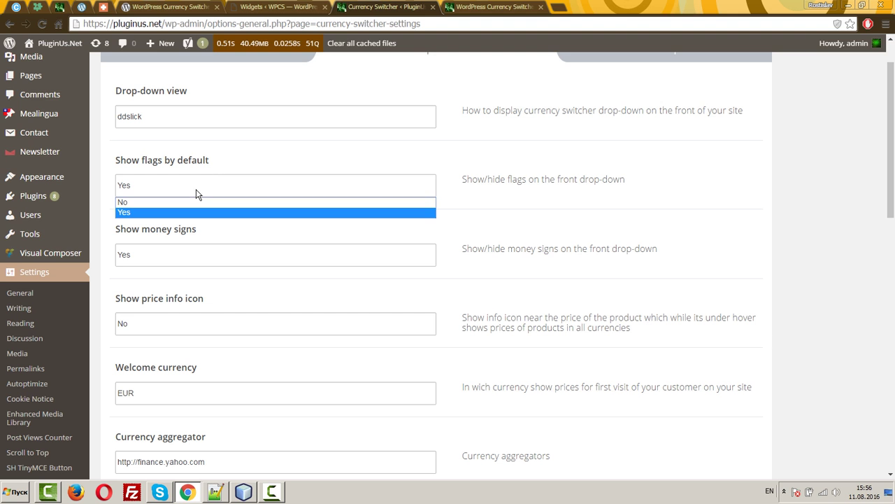
{"action": "left_click", "coordinate": [196, 189]}
Check the Show money signs setting and turn on the price info icon.
{"action": "left_click", "coordinate": [404, 7]}
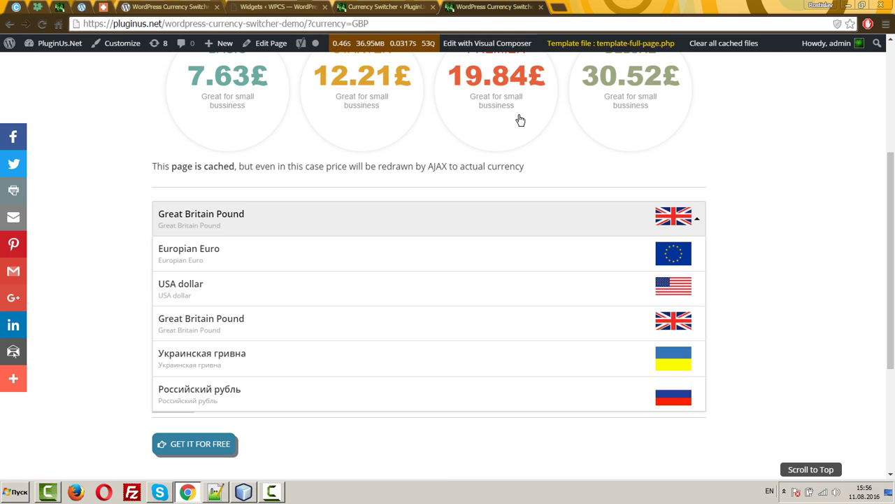
{"action": "left_click", "coordinate": [405, 6]}
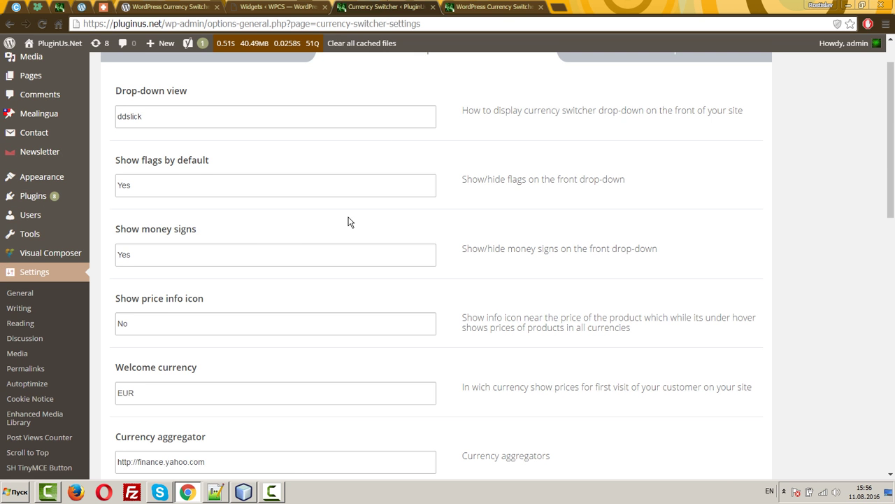
{"action": "scroll", "coordinate": [349, 219], "scroll_direction": "down", "scroll_amount": 2}
{"action": "left_click_drag", "start_coordinate": [255, 171], "coordinate": [264, 181]}
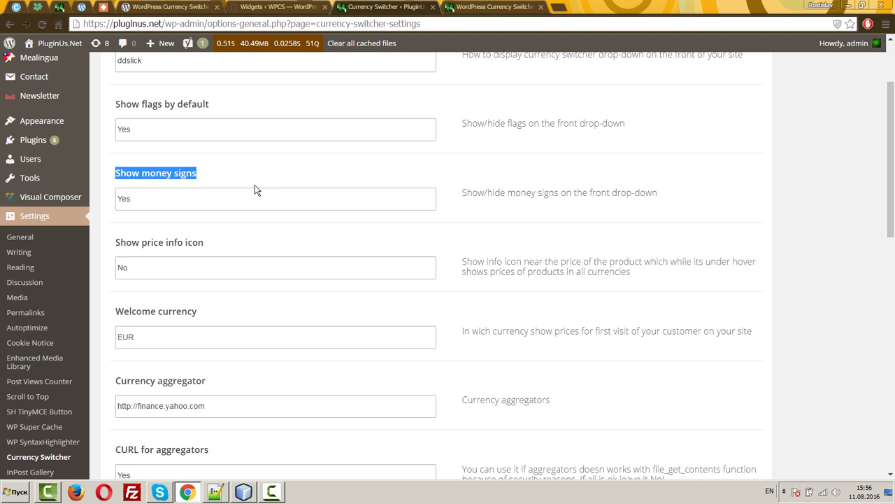
{"action": "scroll", "coordinate": [227, 249], "scroll_direction": "down", "scroll_amount": 1}
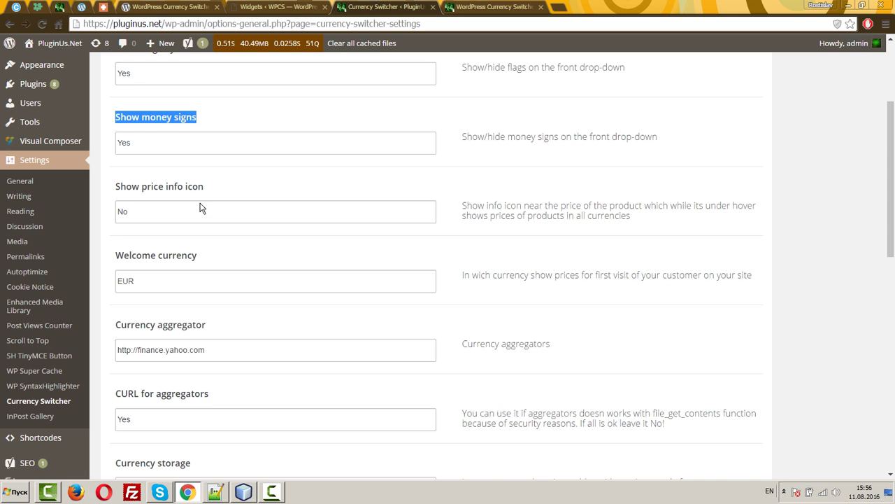
{"action": "left_click", "coordinate": [180, 214]}
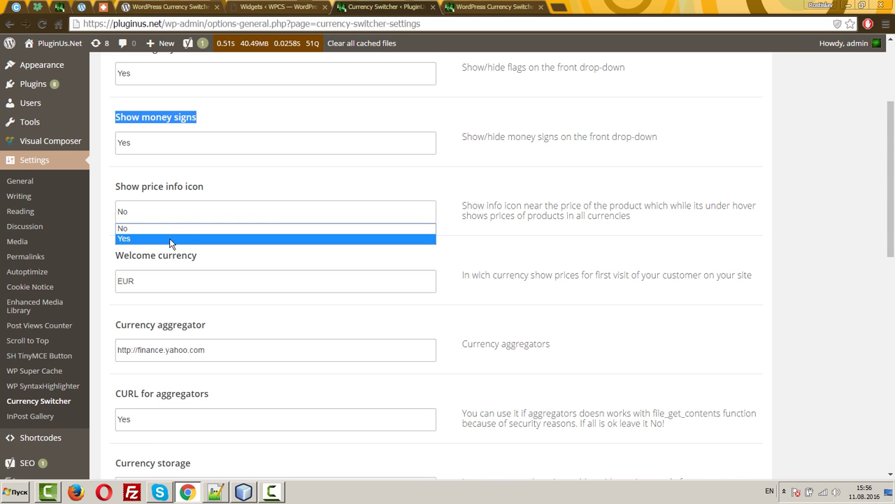
{"action": "left_click", "coordinate": [170, 238]}
{"action": "scroll", "coordinate": [181, 301], "scroll_direction": "down", "scroll_amount": 9}
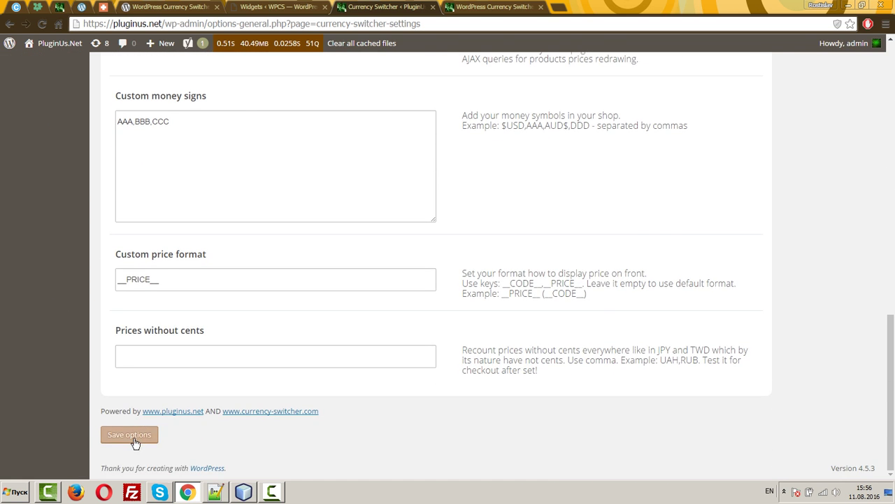
Save the Currency Switcher options and reload the demo page with F5.
{"action": "left_click", "coordinate": [130, 434]}
{"action": "key", "text": "ctrl+Tab"}
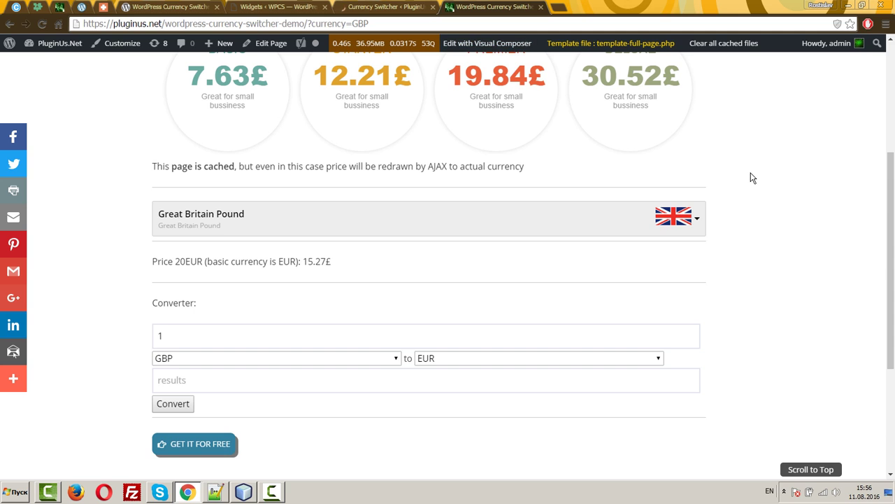
{"action": "key", "text": "F5"}
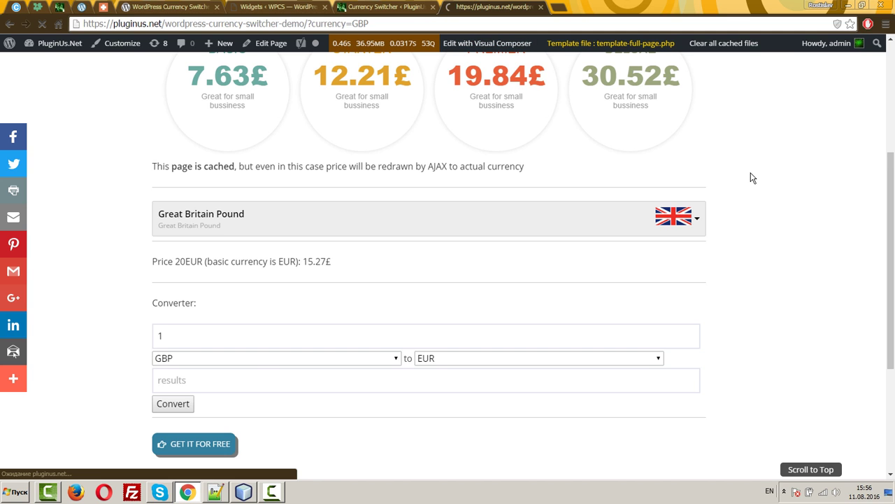
Switch the demo prices to Europian Euro, view the price info, then return to plugin settings.
{"action": "mouse_move", "coordinate": [159, 289]}
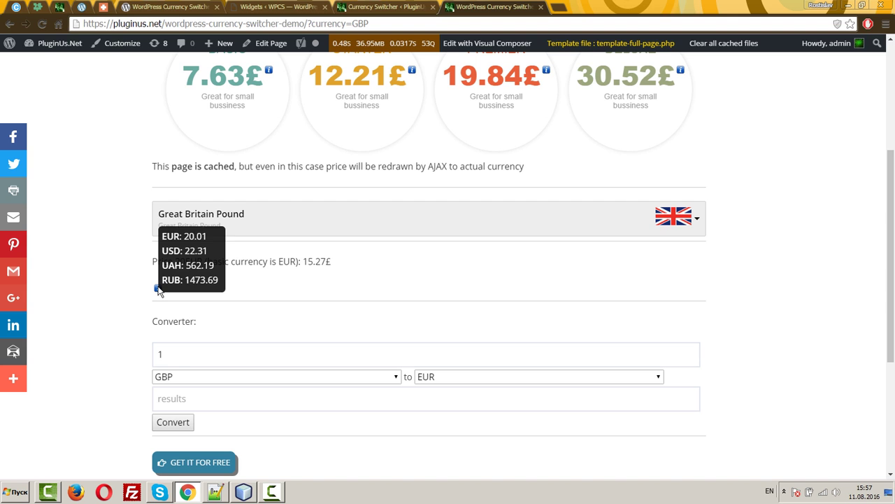
{"action": "left_click", "coordinate": [246, 214]}
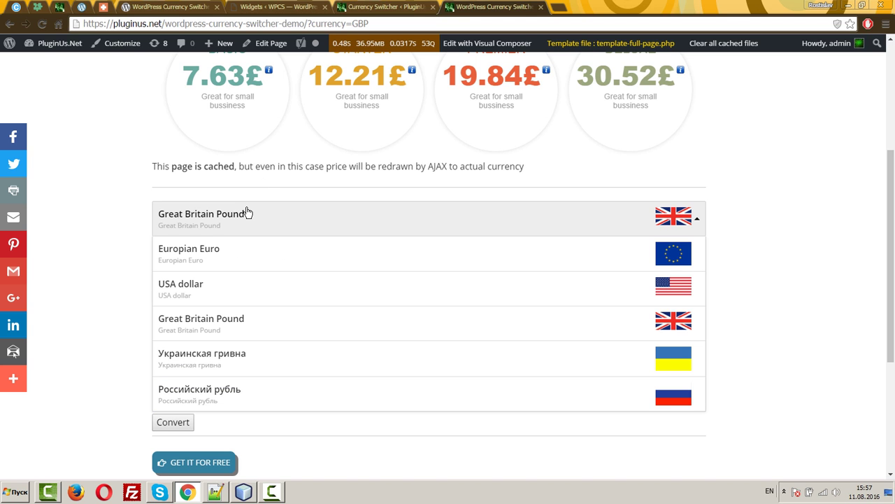
{"action": "left_click", "coordinate": [223, 256]}
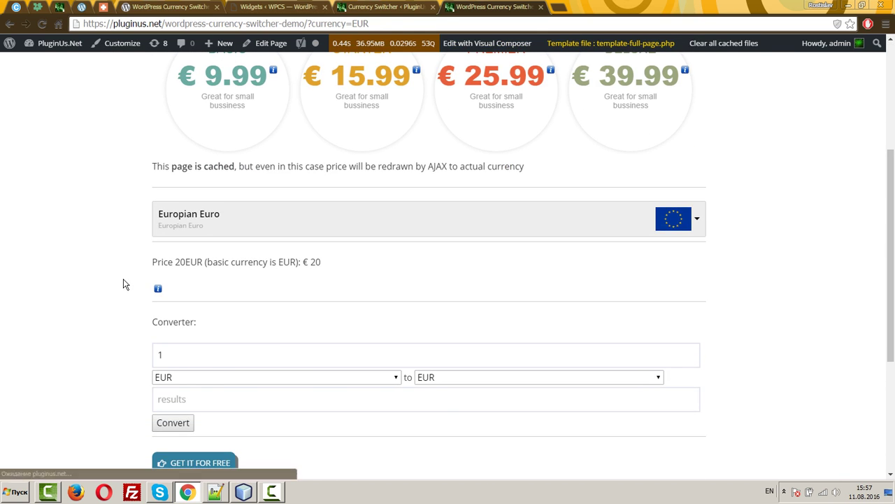
{"action": "scroll", "coordinate": [84, 265], "scroll_direction": "down", "scroll_amount": 2}
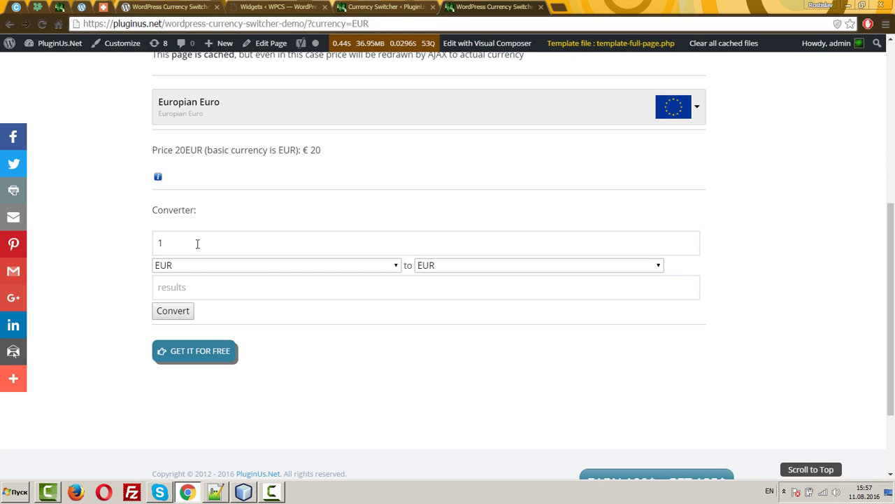
{"action": "mouse_move", "coordinate": [156, 180]}
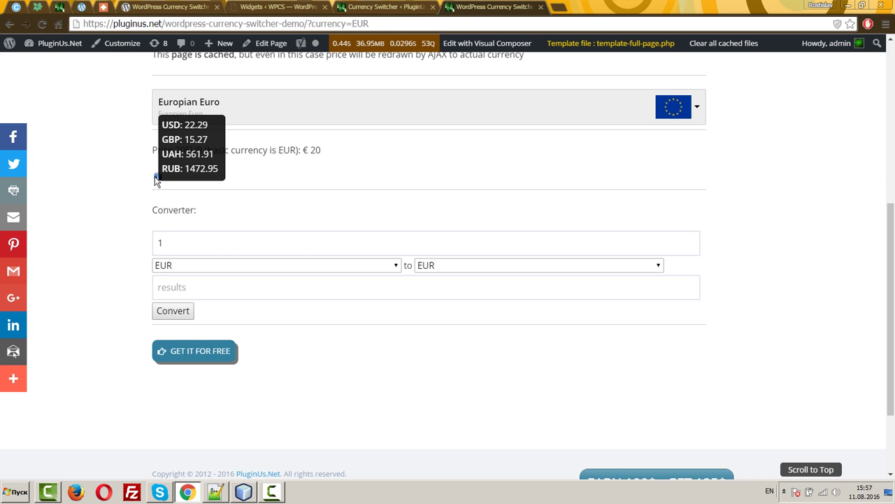
{"action": "left_click", "coordinate": [366, 6]}
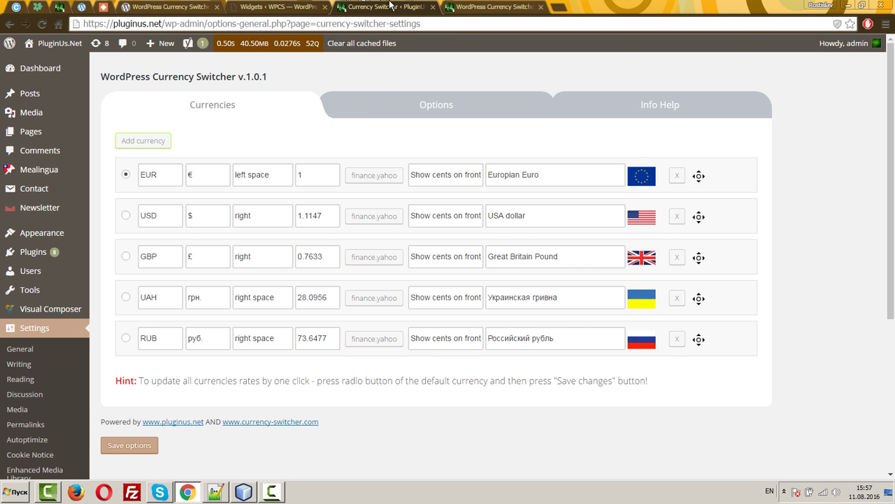
Look through the Welcome currency choices in Options, then revisit the currencies list.
{"action": "left_click", "coordinate": [422, 107]}
{"action": "scroll", "coordinate": [402, 252], "scroll_direction": "down", "scroll_amount": 3}
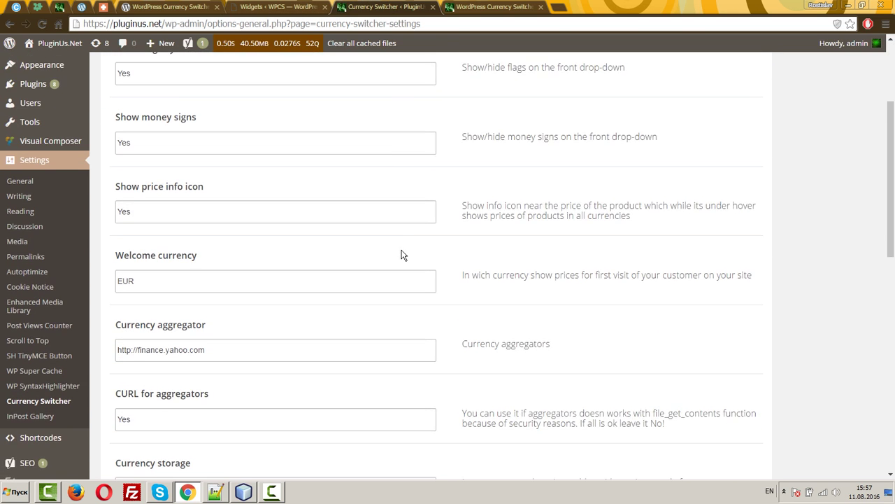
{"action": "left_click", "coordinate": [246, 227]}
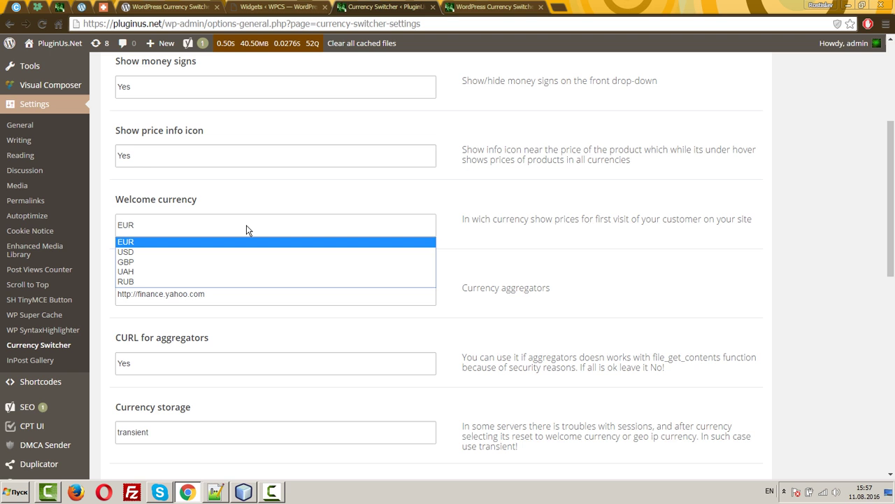
{"action": "scroll", "coordinate": [246, 230], "scroll_direction": "up", "scroll_amount": 2}
{"action": "scroll", "coordinate": [246, 230], "scroll_direction": "down", "scroll_amount": 1}
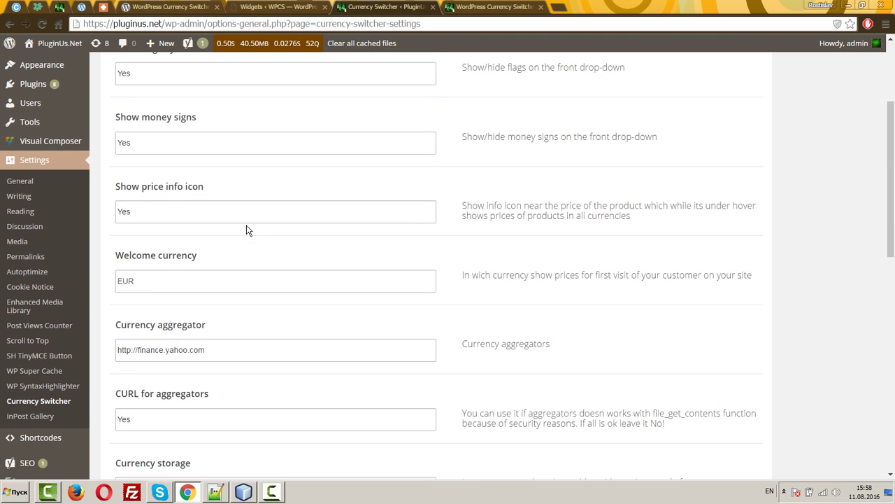
{"action": "left_click", "coordinate": [223, 281]}
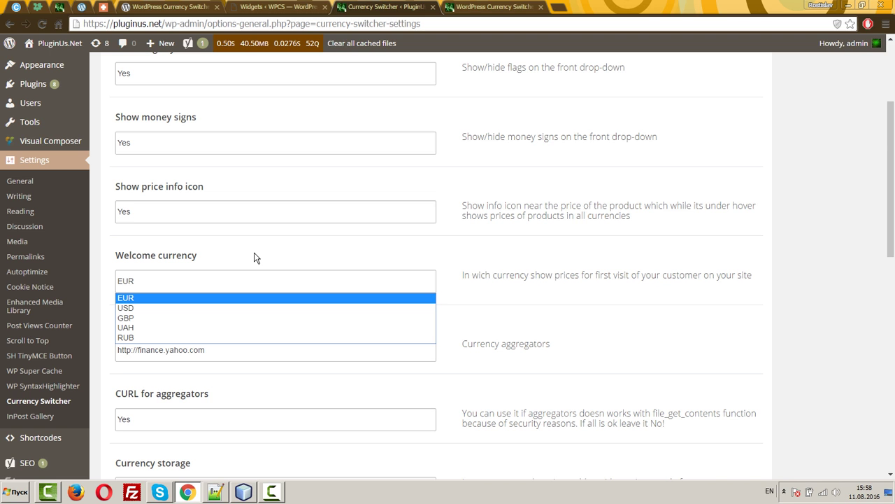
{"action": "scroll", "coordinate": [255, 257], "scroll_direction": "up", "scroll_amount": 10}
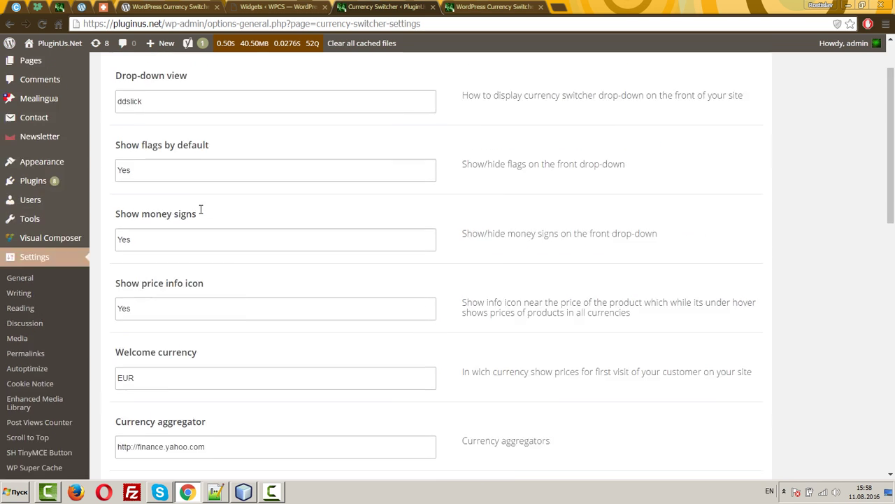
{"action": "left_click", "coordinate": [212, 105]}
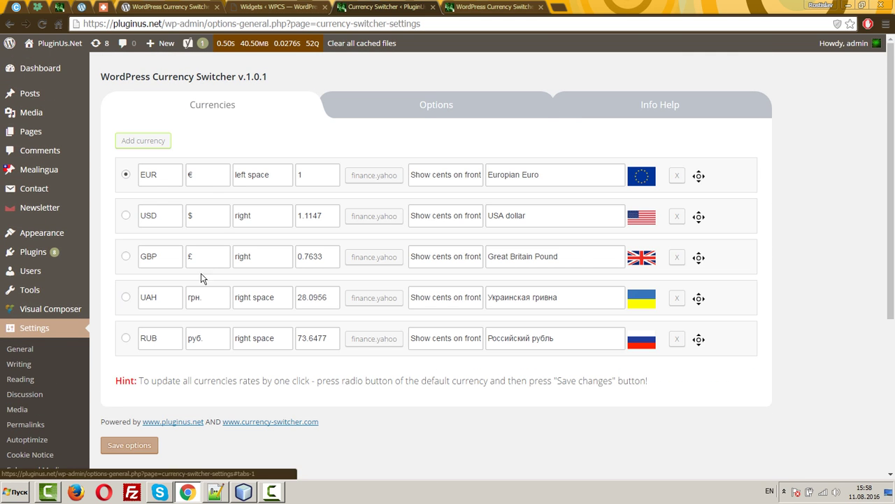
Set the Welcome currency to USD instead of EUR and highlight its label.
{"action": "left_click", "coordinate": [418, 109]}
{"action": "scroll", "coordinate": [228, 329], "scroll_direction": "down", "scroll_amount": 5}
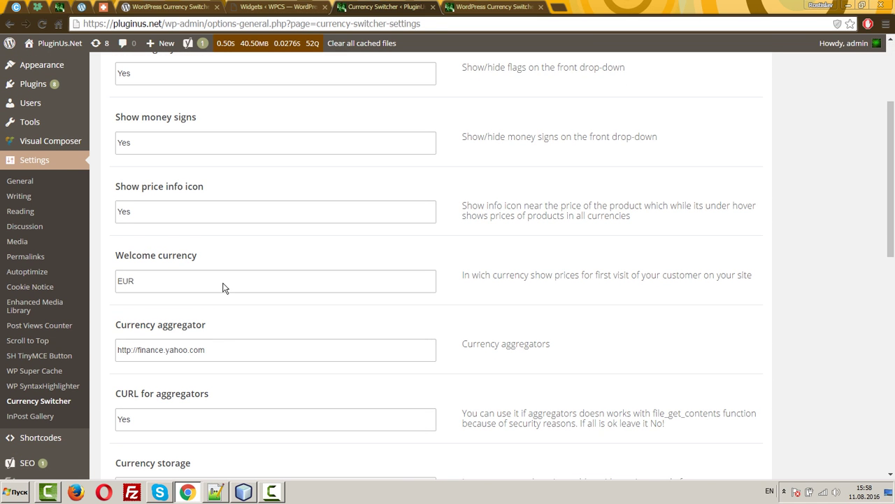
{"action": "left_click", "coordinate": [223, 284]}
{"action": "left_click", "coordinate": [210, 305]}
{"action": "left_click_drag", "start_coordinate": [323, 318], "coordinate": [234, 300]}
{"action": "scroll", "coordinate": [232, 301], "scroll_direction": "down", "scroll_amount": 3}
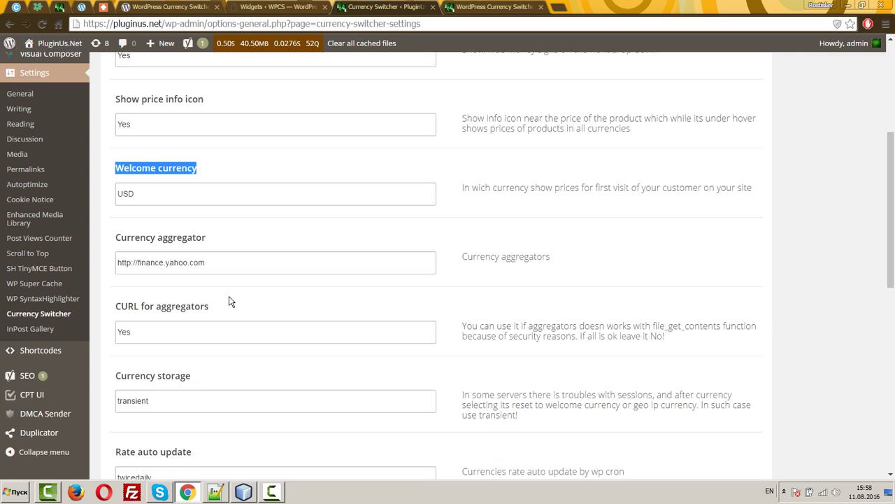
{"action": "left_click_drag", "start_coordinate": [207, 212], "coordinate": [133, 219]}
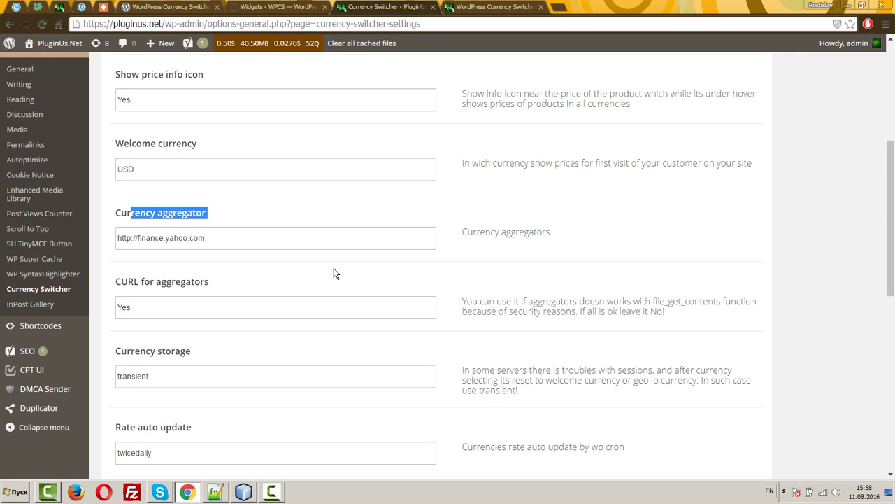
{"action": "left_click", "coordinate": [253, 241]}
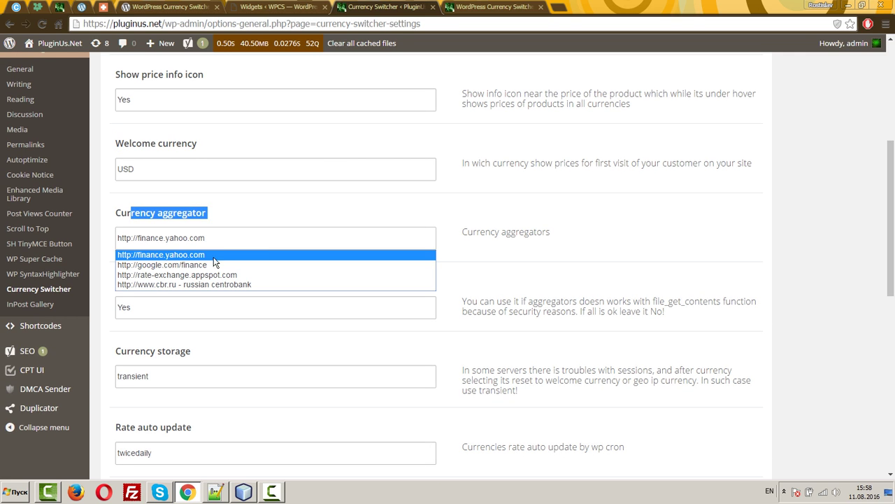
{"action": "left_click", "coordinate": [488, 242]}
{"action": "scroll", "coordinate": [488, 243], "scroll_direction": "up", "scroll_amount": 5}
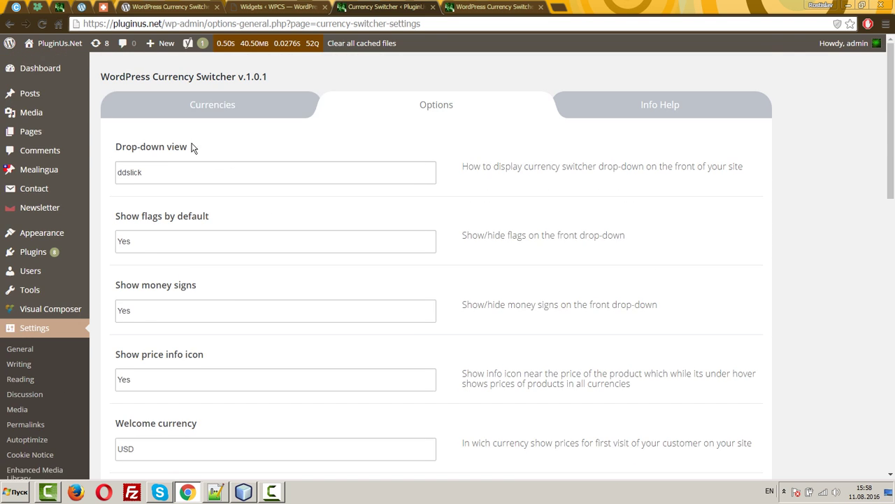
{"action": "left_click", "coordinate": [212, 104]}
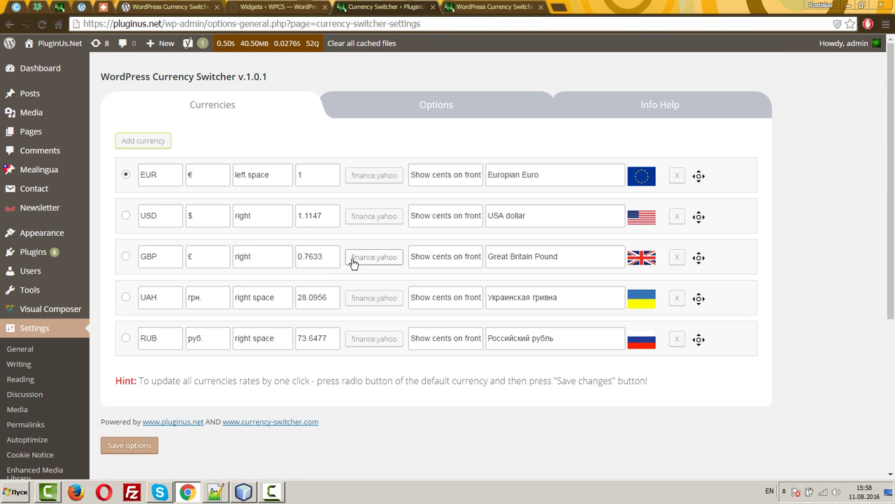
{"action": "left_click", "coordinate": [331, 258]}
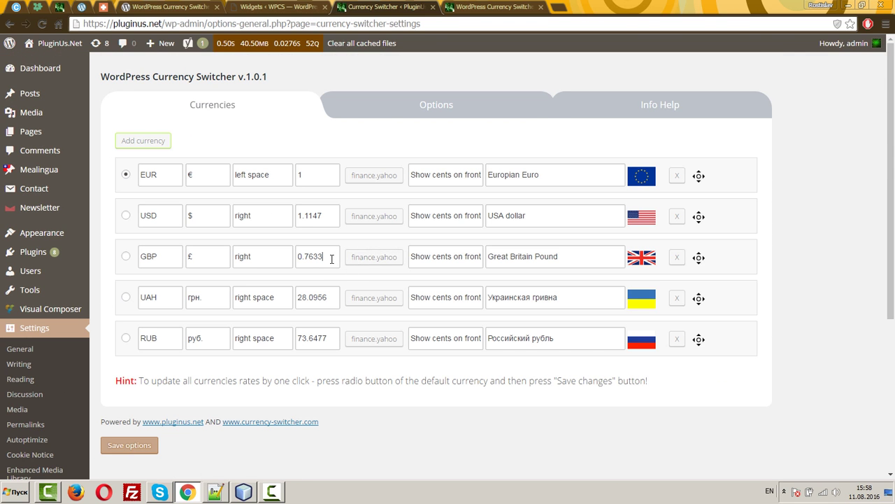
{"action": "left_click", "coordinate": [394, 108]}
{"action": "scroll", "coordinate": [230, 315], "scroll_direction": "down", "scroll_amount": 5}
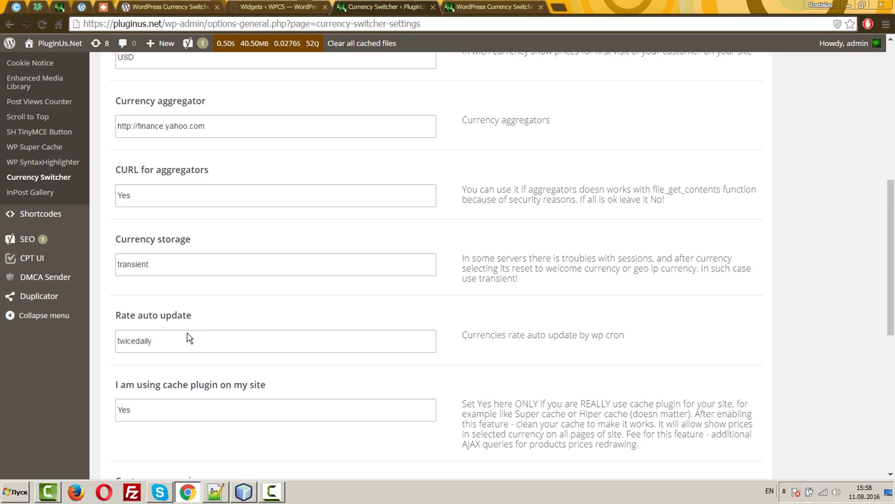
{"action": "left_click_drag", "start_coordinate": [115, 314], "coordinate": [230, 307]}
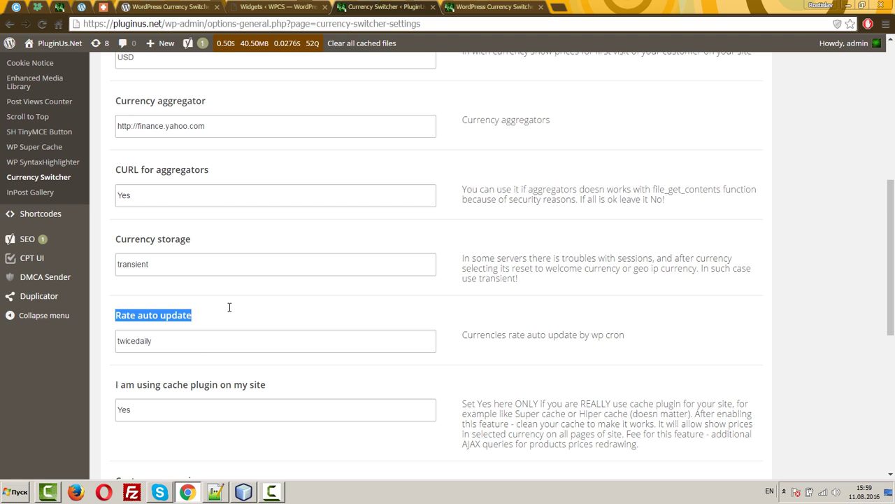
{"action": "left_click", "coordinate": [210, 322]}
{"action": "left_click", "coordinate": [194, 346]}
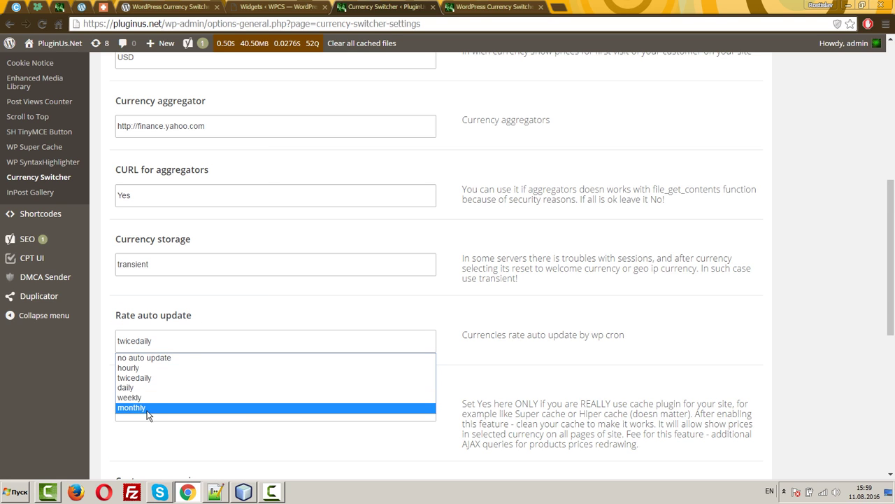
{"action": "left_click", "coordinate": [275, 294]}
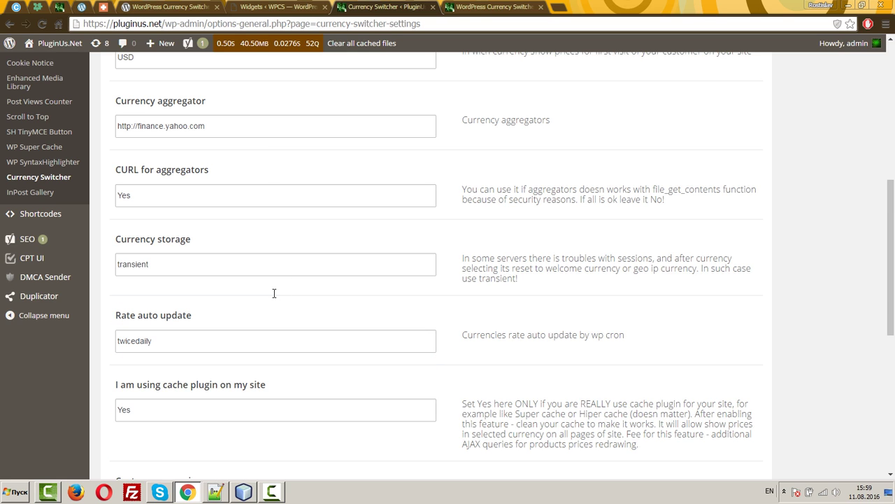
{"action": "left_click", "coordinate": [187, 271]}
{"action": "left_click", "coordinate": [183, 301]}
Keep CURL for aggregators at Yes and review the currency aggregator choices.
{"action": "left_click", "coordinate": [168, 187]}
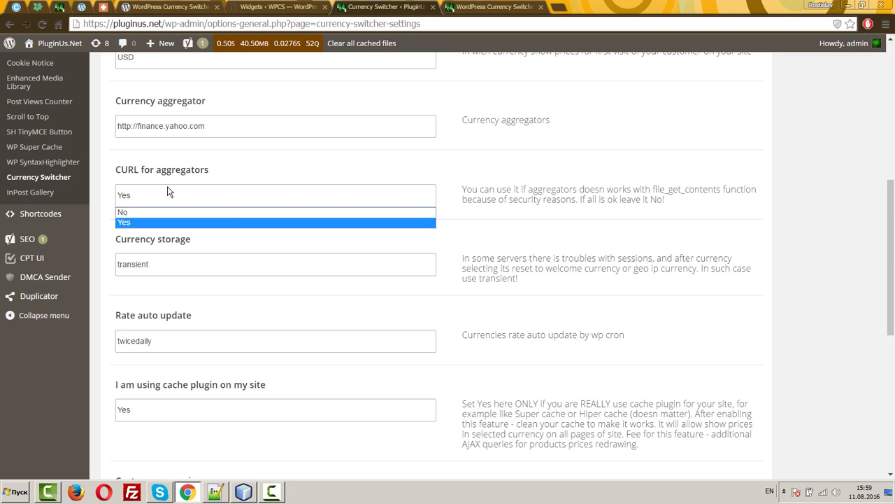
{"action": "left_click", "coordinate": [162, 168]}
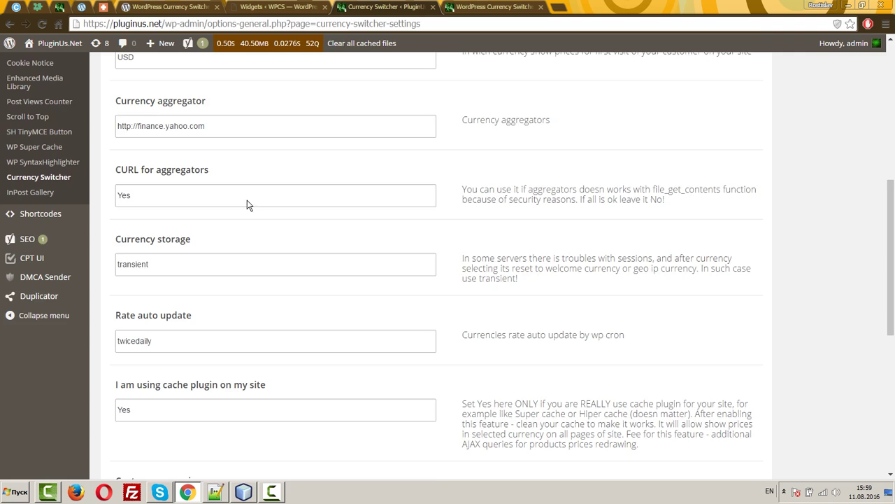
{"action": "scroll", "coordinate": [248, 204], "scroll_direction": "up", "scroll_amount": 3}
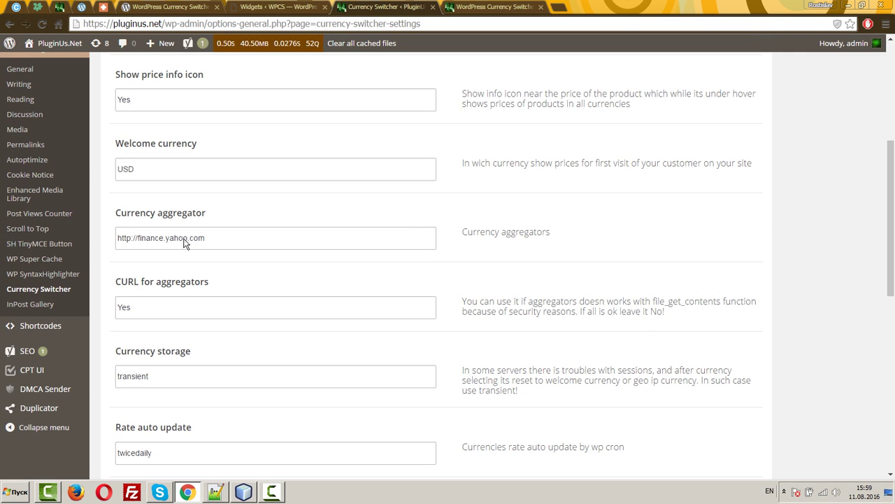
{"action": "left_click", "coordinate": [185, 243]}
{"action": "left_click", "coordinate": [530, 256]}
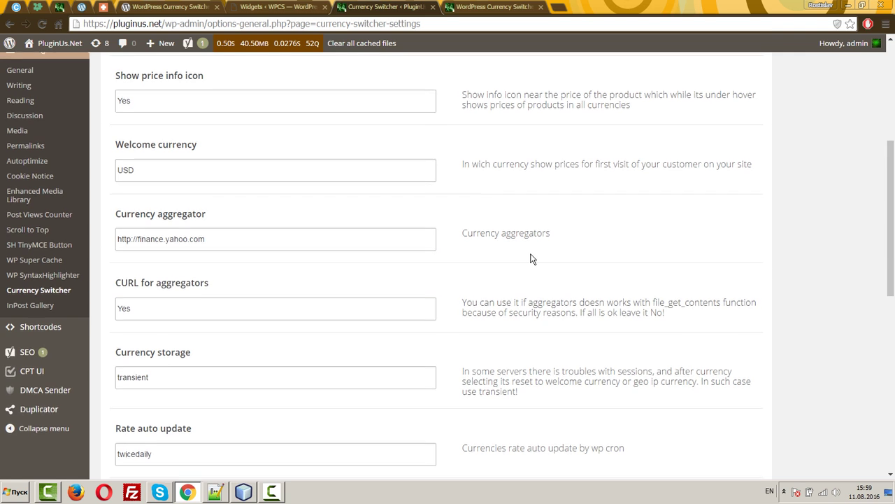
{"action": "scroll", "coordinate": [363, 182], "scroll_direction": "up", "scroll_amount": 8}
Refresh the USD rate from Yahoo Finance to 1.1152, then return to the options page.
{"action": "left_click", "coordinate": [204, 104]}
{"action": "left_click", "coordinate": [434, 256]}
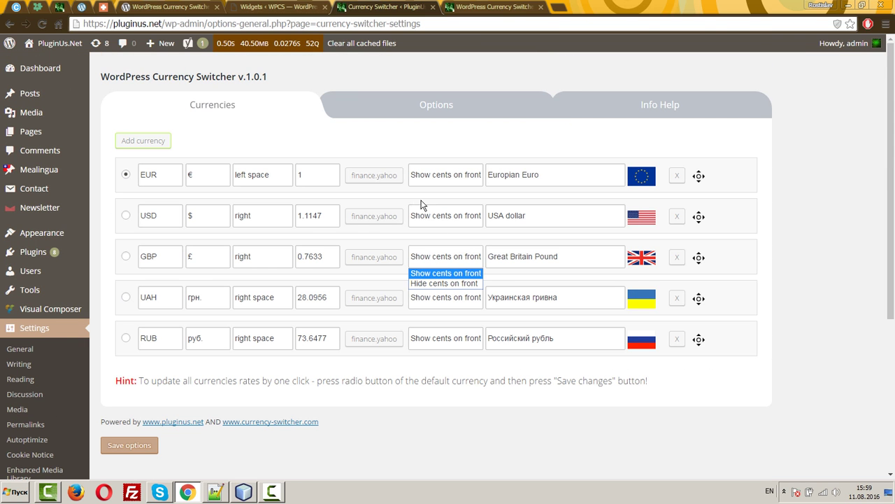
{"action": "left_click", "coordinate": [370, 221]}
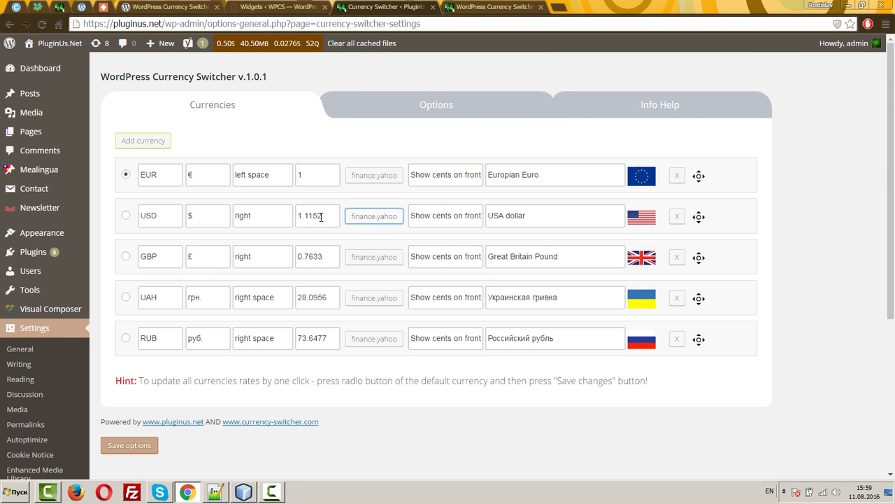
{"action": "left_click_drag", "start_coordinate": [321, 217], "coordinate": [286, 220]}
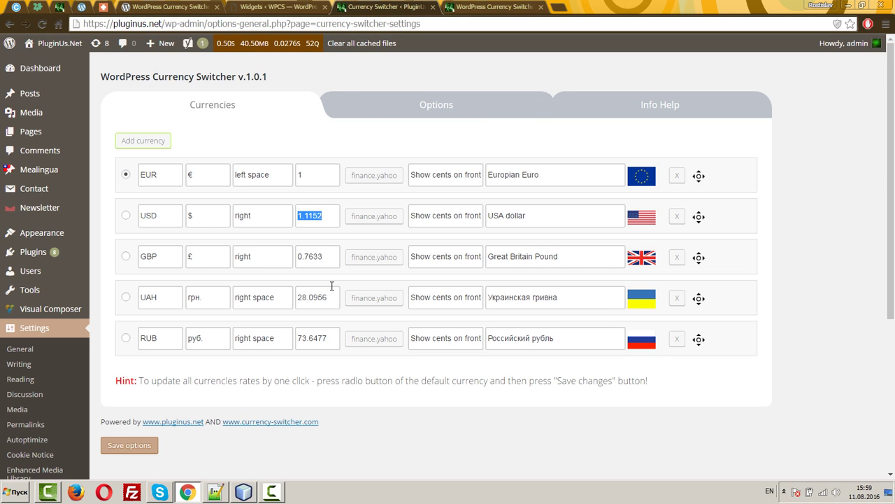
{"action": "left_click", "coordinate": [410, 109]}
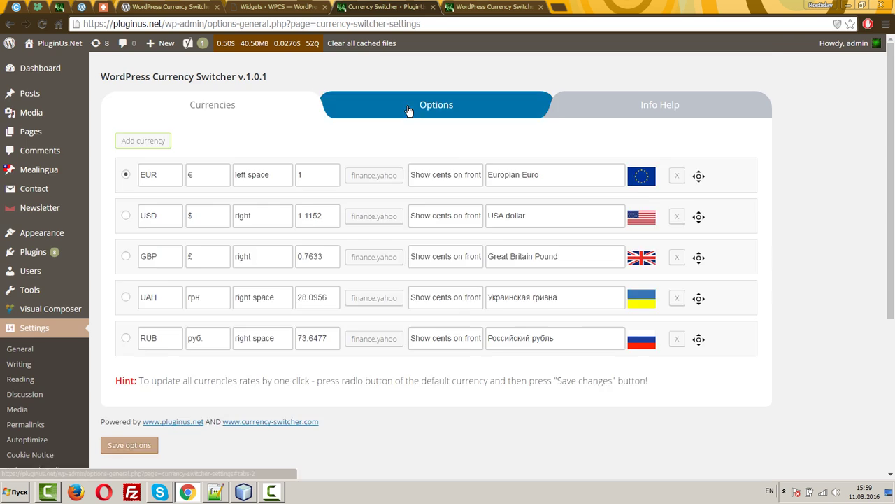
{"action": "scroll", "coordinate": [240, 296], "scroll_direction": "down", "scroll_amount": 10}
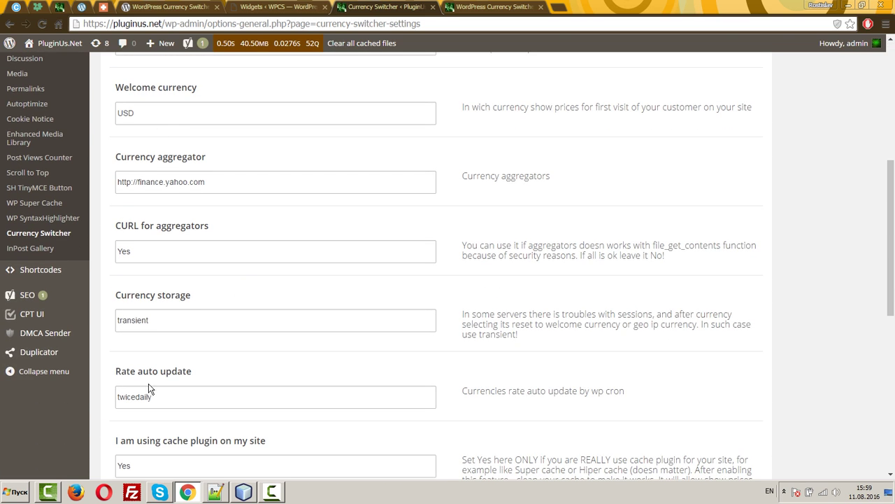
{"action": "scroll", "coordinate": [148, 384], "scroll_direction": "down", "scroll_amount": 2}
{"action": "scroll", "coordinate": [154, 175], "scroll_direction": "down", "scroll_amount": 2}
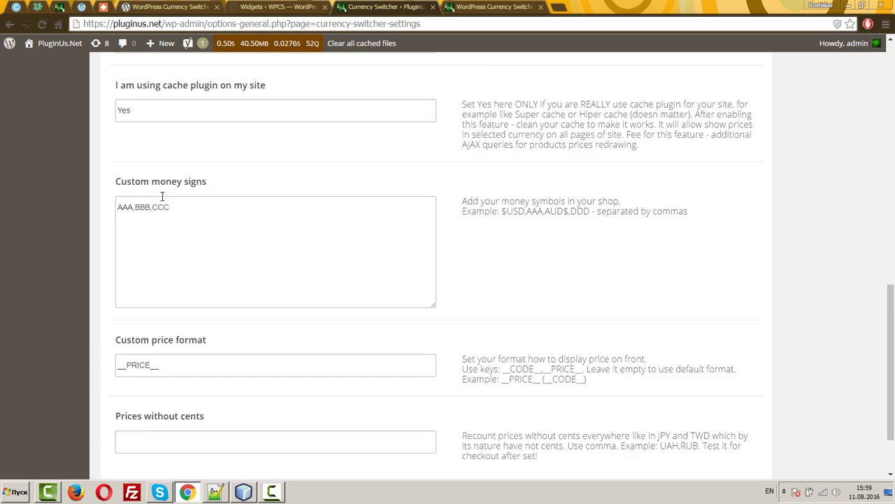
{"action": "scroll", "coordinate": [144, 140], "scroll_direction": "up", "scroll_amount": 2}
{"action": "left_click", "coordinate": [149, 91]}
{"action": "left_click", "coordinate": [149, 88]}
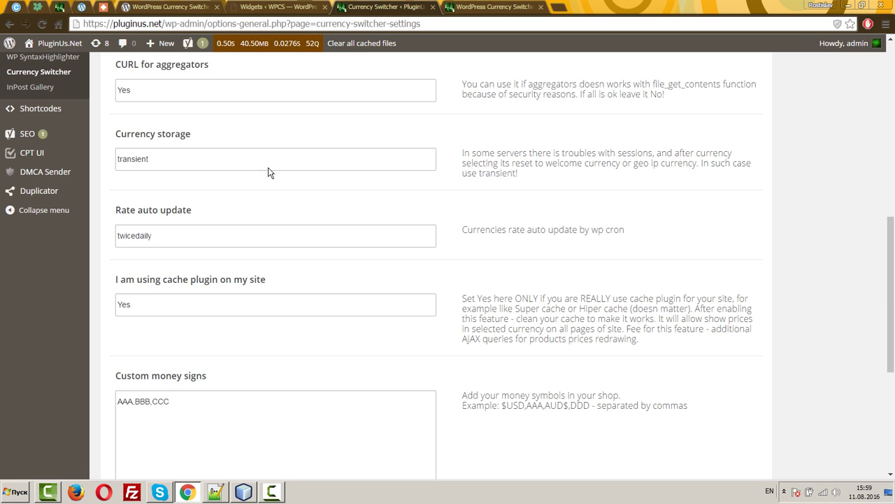
{"action": "scroll", "coordinate": [434, 233], "scroll_direction": "down", "scroll_amount": 2}
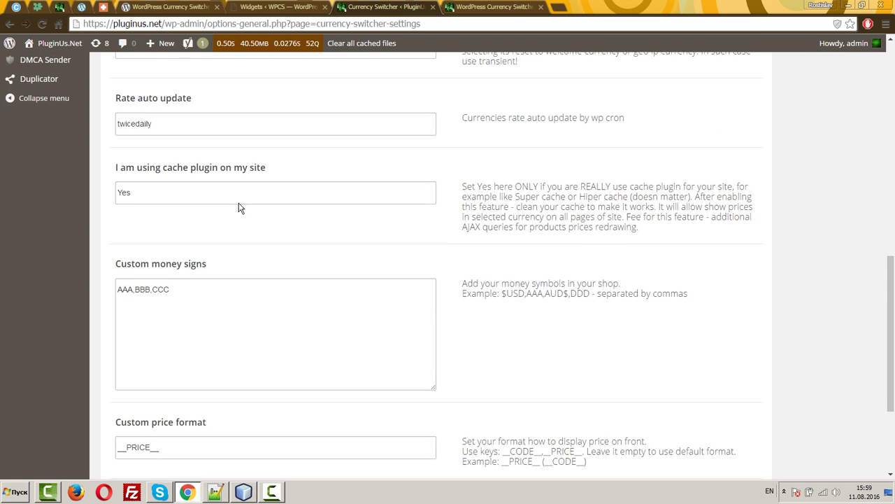
{"action": "left_click_drag", "start_coordinate": [135, 166], "coordinate": [286, 165]}
{"action": "left_click", "coordinate": [271, 235]}
{"action": "left_click", "coordinate": [460, 7]}
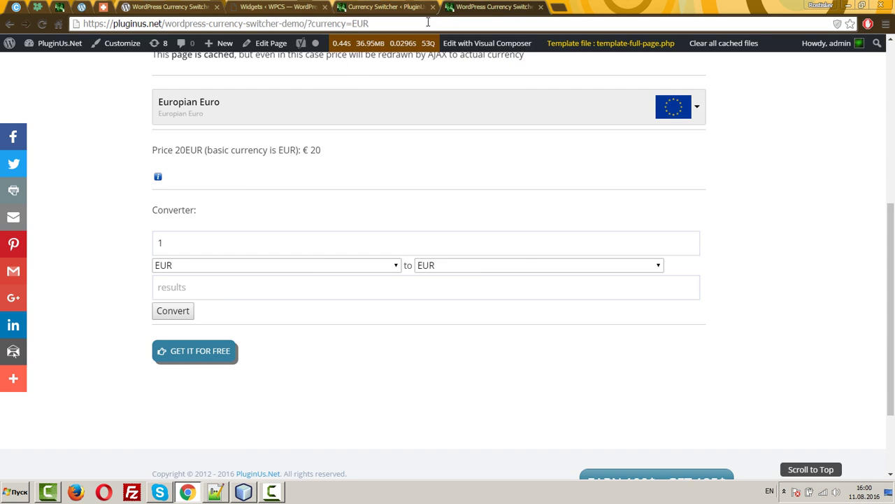
{"action": "left_click", "coordinate": [342, 6]}
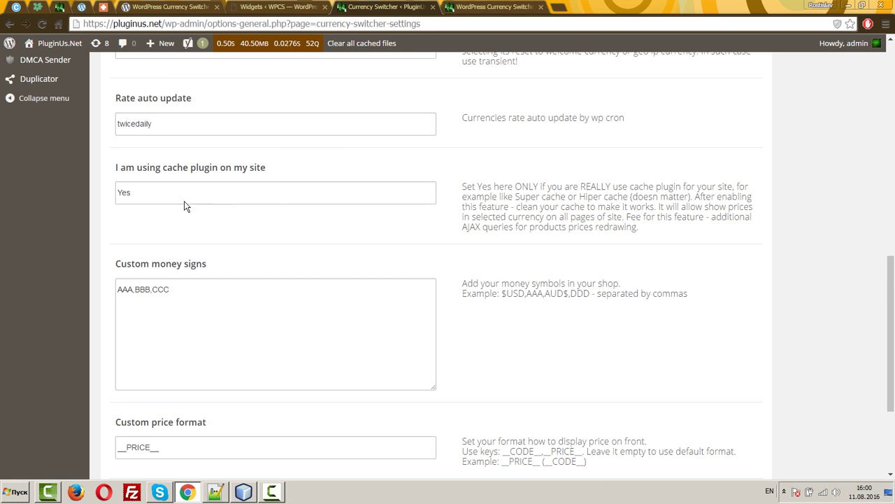
{"action": "left_click", "coordinate": [128, 199]}
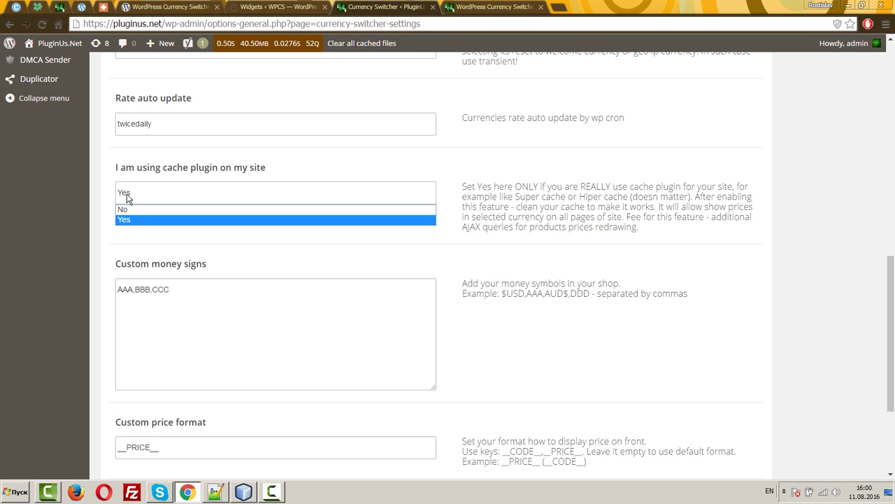
{"action": "left_click", "coordinate": [128, 198]}
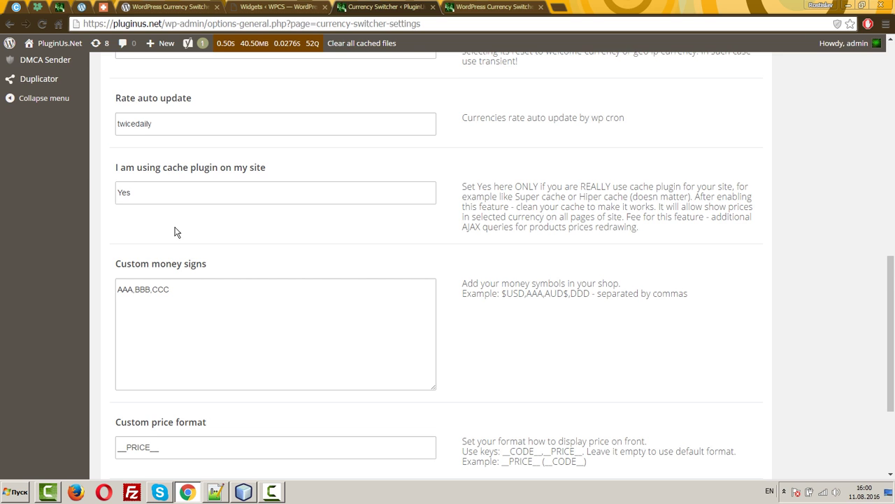
{"action": "scroll", "coordinate": [218, 288], "scroll_direction": "down", "scroll_amount": 3}
Paste the example __PRICE__ (__CODE__) over the custom price format and save the options.
{"action": "triple_click", "coordinate": [230, 151]}
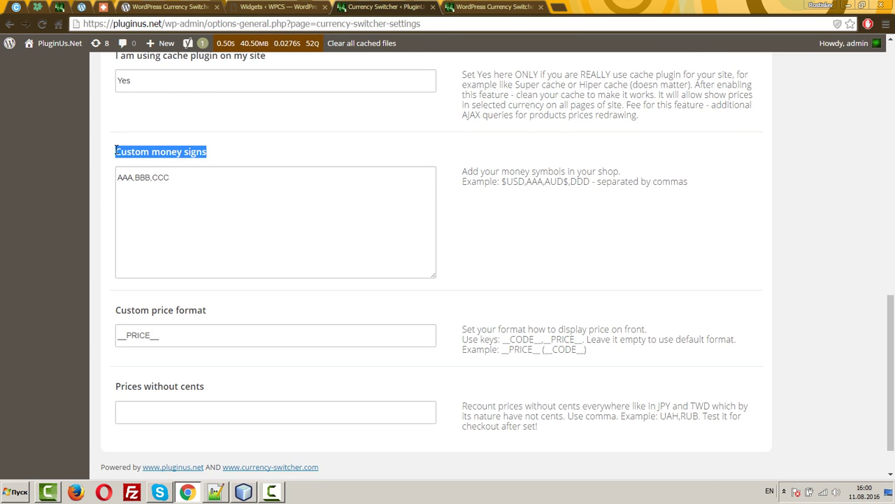
{"action": "left_click", "coordinate": [184, 180]}
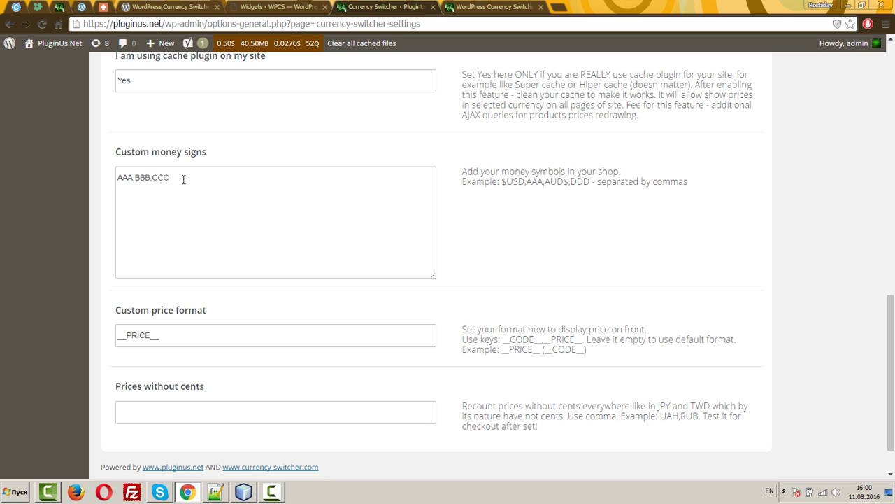
{"action": "left_click_drag", "start_coordinate": [501, 350], "coordinate": [586, 349]}
{"action": "key", "text": "ctrl+c"}
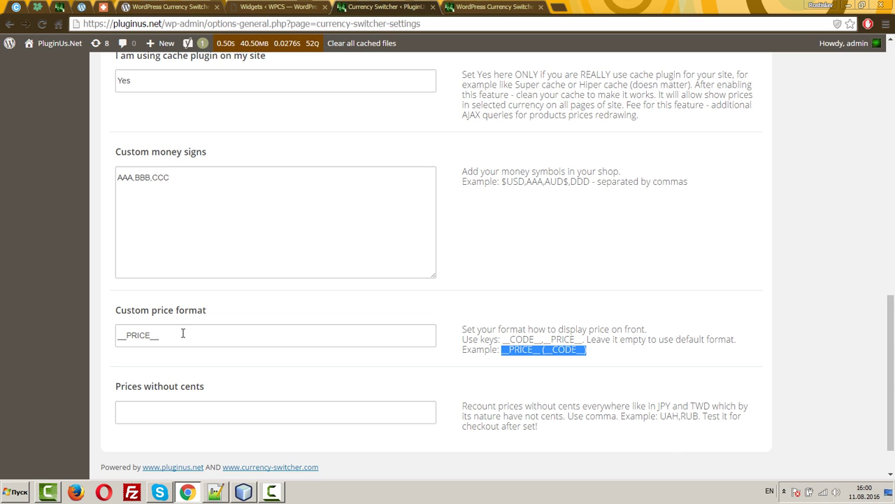
{"action": "left_click_drag", "start_coordinate": [187, 333], "coordinate": [94, 379]}
{"action": "key", "text": "ctrl+v"}
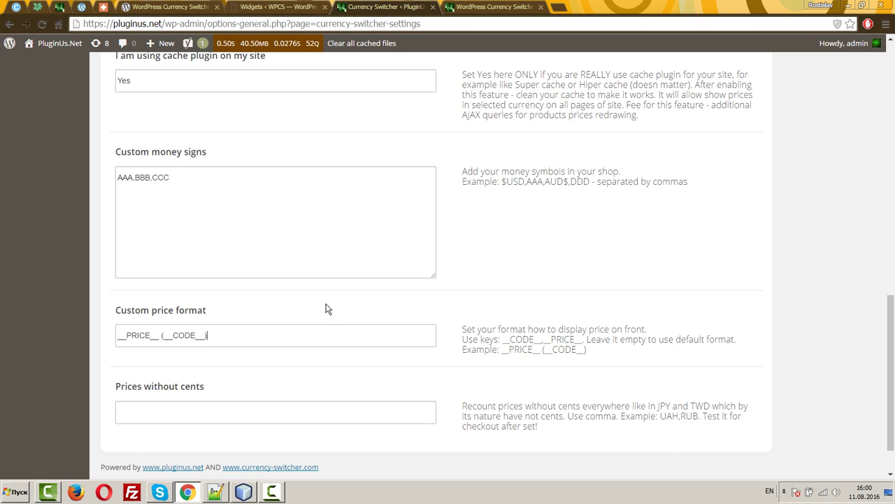
{"action": "scroll", "coordinate": [280, 349], "scroll_direction": "down", "scroll_amount": 1}
{"action": "left_click", "coordinate": [130, 434]}
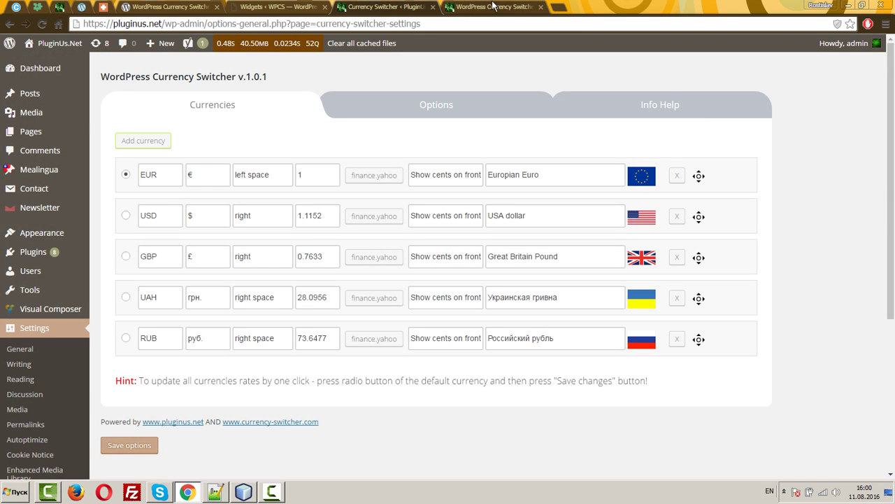
Check on the demo page that the price now reads € 20 (EUR).
{"action": "left_click", "coordinate": [493, 6]}
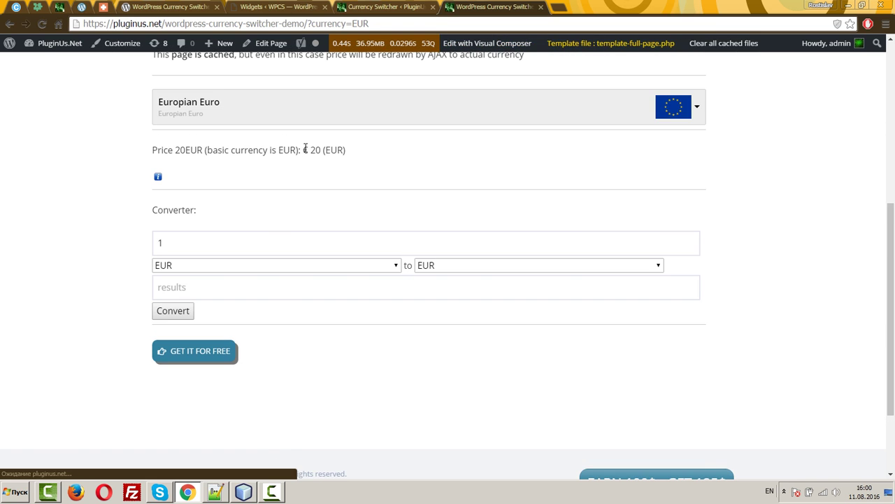
{"action": "left_click_drag", "start_coordinate": [304, 149], "coordinate": [344, 151]}
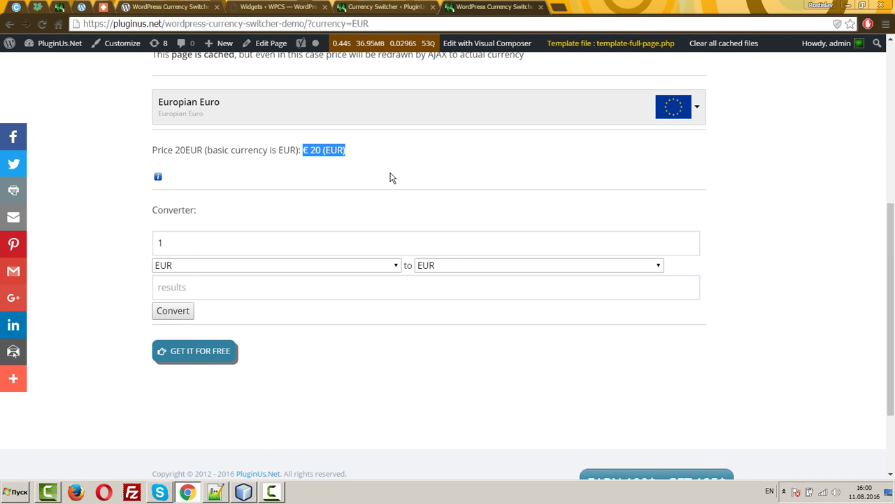
{"action": "left_click", "coordinate": [378, 7]}
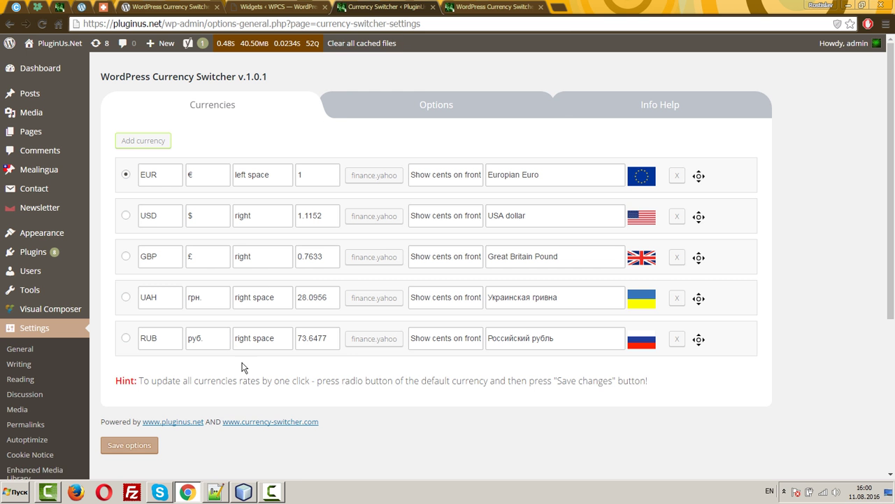
Reopen the plugin Options and scroll to the saved __PRICE__ (__CODE__) price format.
{"action": "left_click", "coordinate": [352, 114]}
{"action": "scroll", "coordinate": [283, 307], "scroll_direction": "down", "scroll_amount": 1}
{"action": "scroll", "coordinate": [282, 305], "scroll_direction": "down", "scroll_amount": 11}
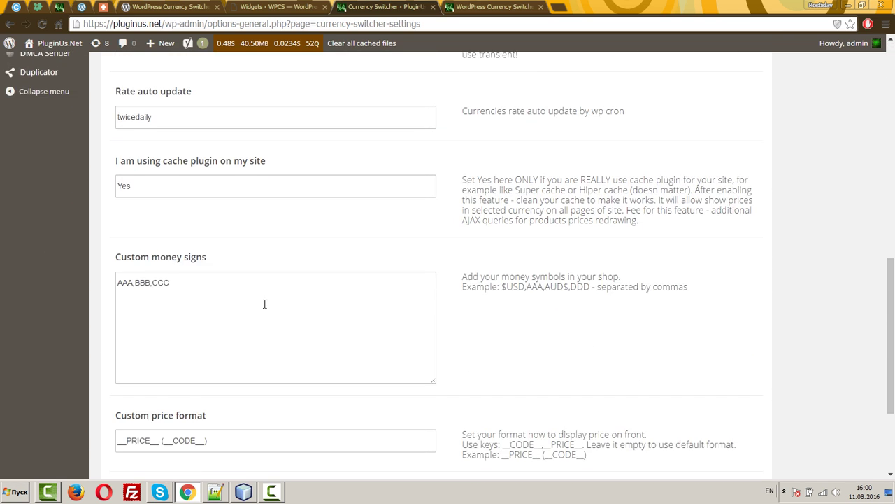
{"action": "left_click", "coordinate": [191, 279]}
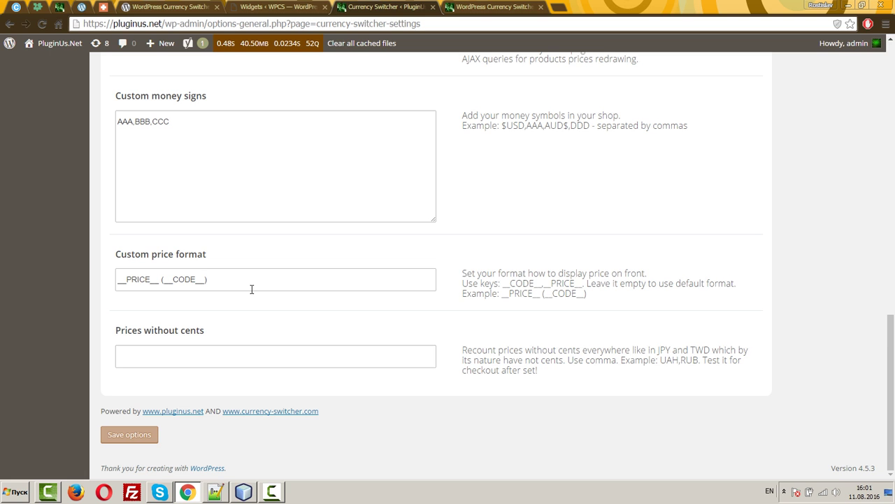
Reload the settings, show Info Help, and scroll through the six shortcodes and FAQ.
{"action": "key", "text": "Return"}
{"action": "left_click", "coordinate": [664, 123]}
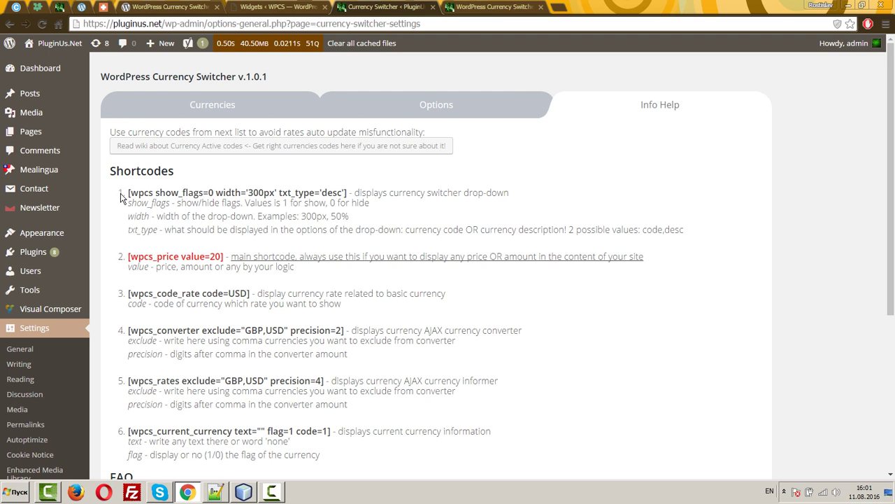
{"action": "left_click_drag", "start_coordinate": [126, 193], "coordinate": [581, 305]}
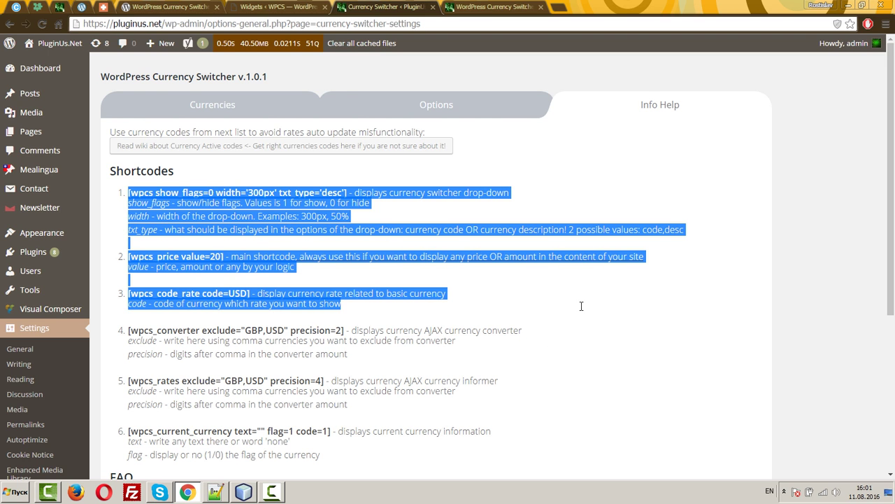
{"action": "left_click", "coordinate": [568, 309]}
{"action": "scroll", "coordinate": [568, 310], "scroll_direction": "down", "scroll_amount": 1}
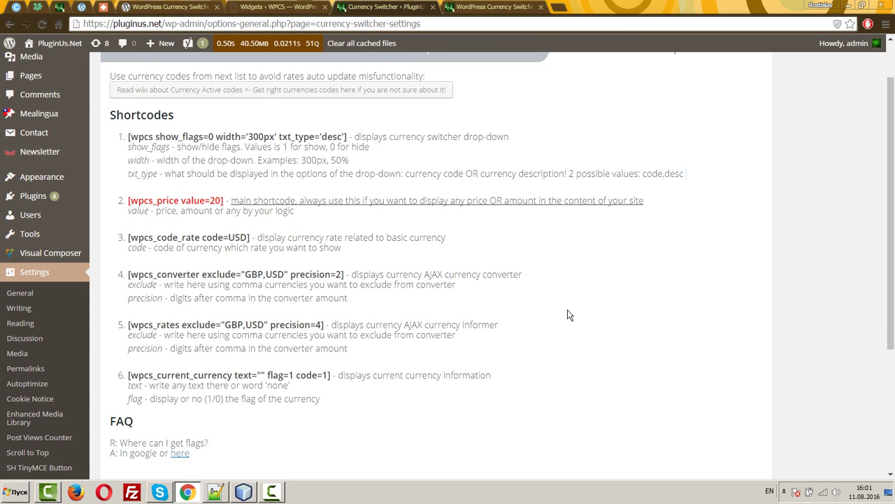
{"action": "scroll", "coordinate": [567, 309], "scroll_direction": "down", "scroll_amount": 2}
{"action": "scroll", "coordinate": [567, 315], "scroll_direction": "down", "scroll_amount": 1}
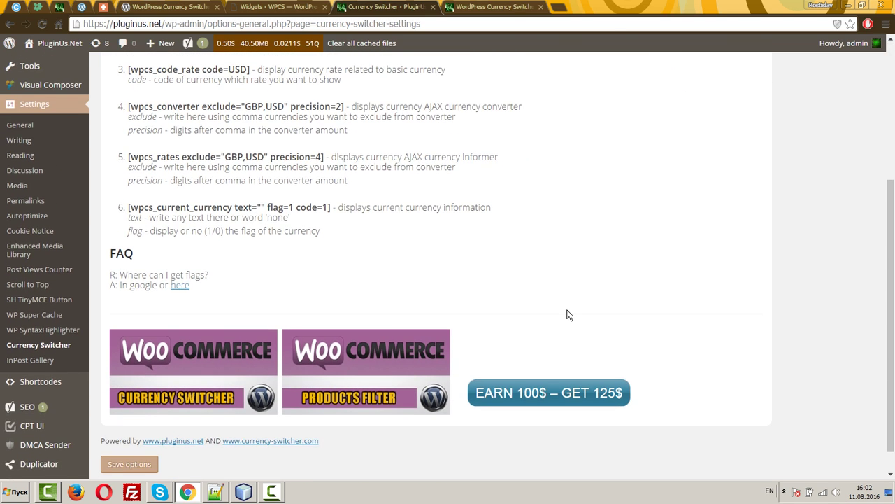
{"action": "scroll", "coordinate": [567, 312], "scroll_direction": "down", "scroll_amount": 1}
On the Widgets page, expand the Currency Switcher widget and review width 100% and flags at right.
{"action": "left_click", "coordinate": [248, 5]}
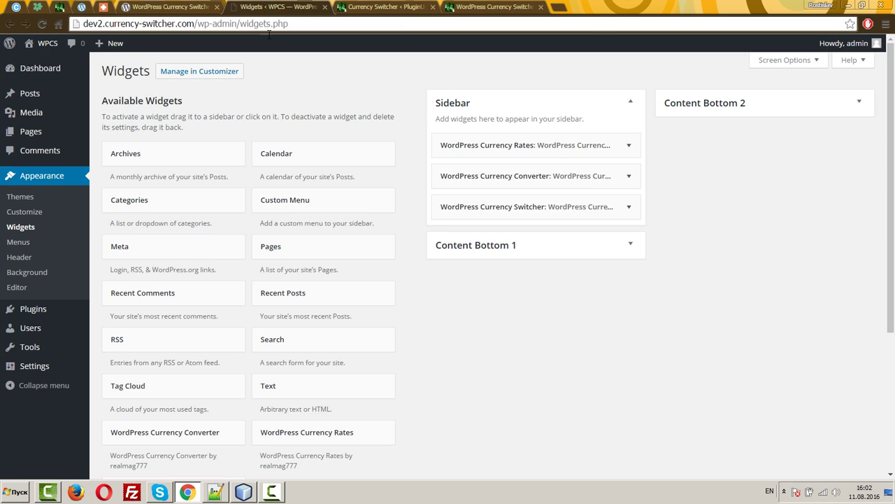
{"action": "left_click", "coordinate": [601, 145]}
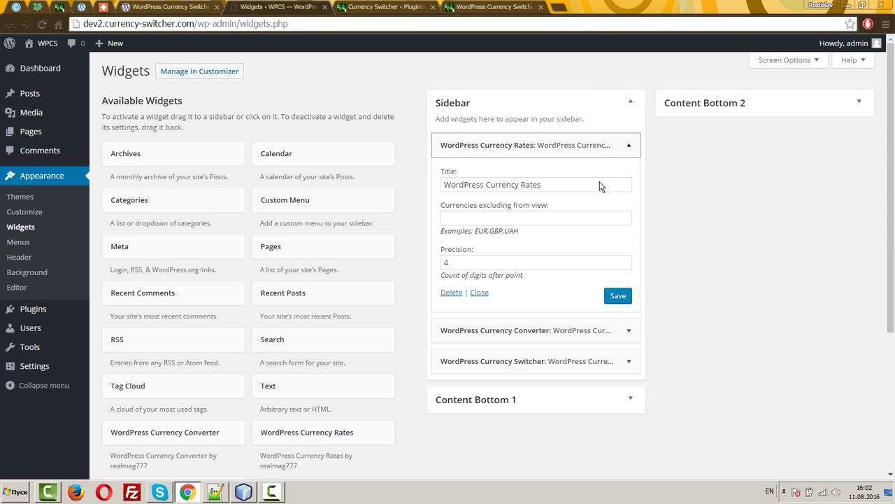
{"action": "left_click", "coordinate": [558, 361]}
{"action": "scroll", "coordinate": [599, 359], "scroll_direction": "down", "scroll_amount": 3}
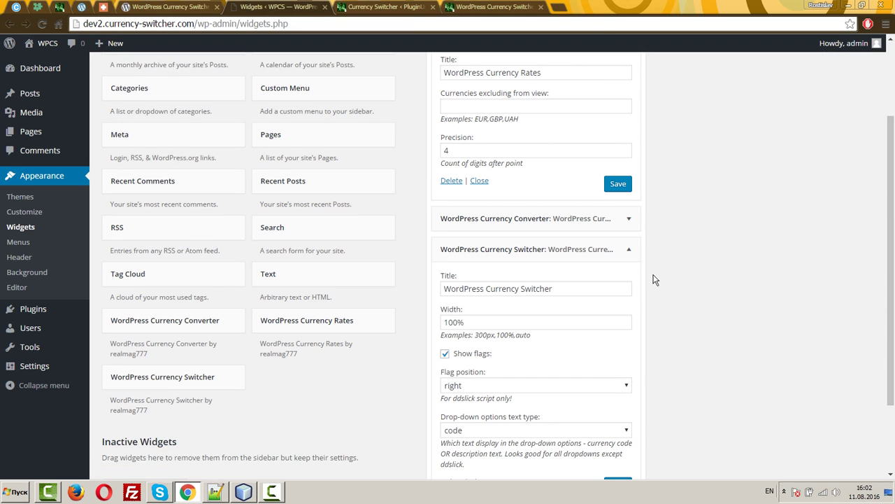
{"action": "left_click", "coordinate": [581, 150]}
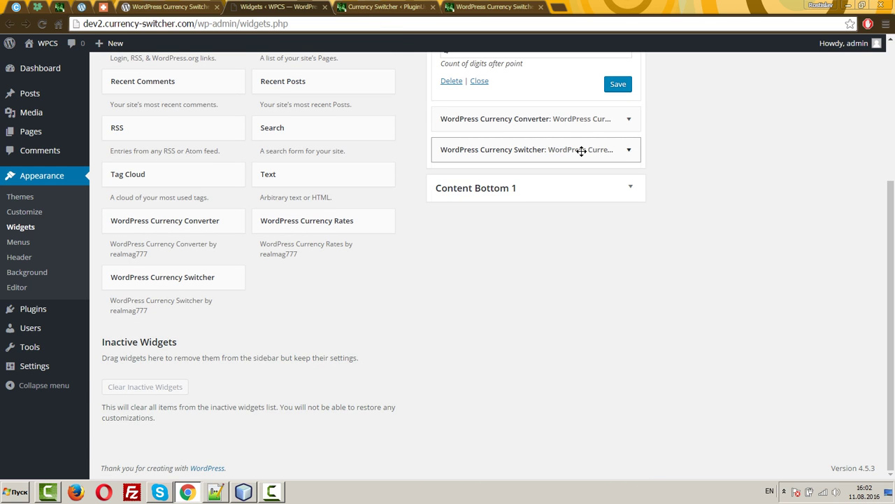
{"action": "left_click", "coordinate": [577, 150]}
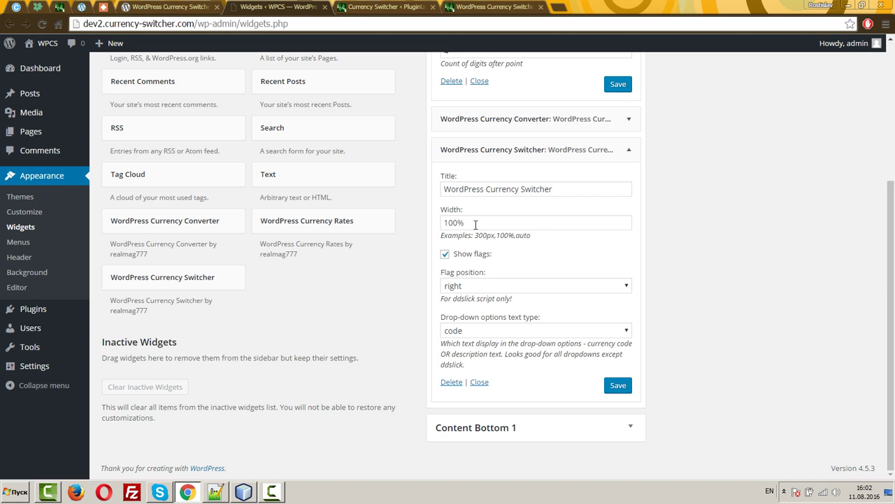
{"action": "double_click", "coordinate": [476, 225]}
{"action": "left_click_drag", "start_coordinate": [472, 236], "coordinate": [574, 236]}
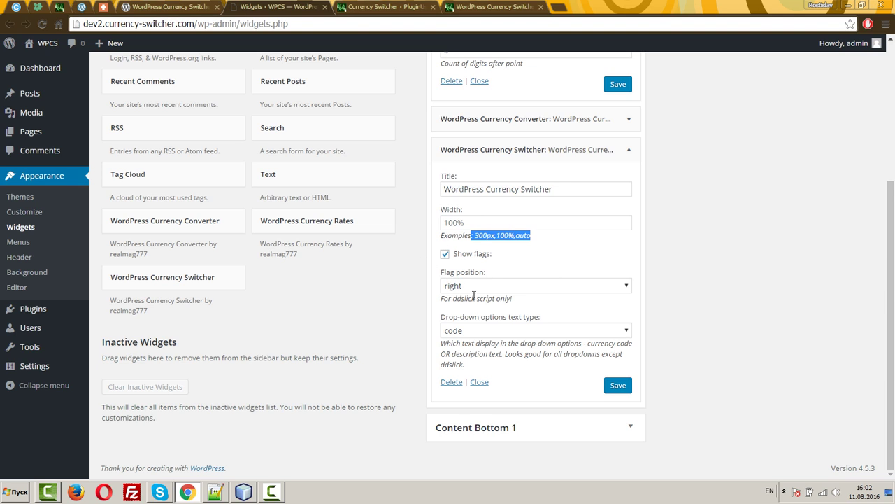
{"action": "left_click", "coordinate": [452, 287]}
{"action": "left_click", "coordinate": [453, 294]}
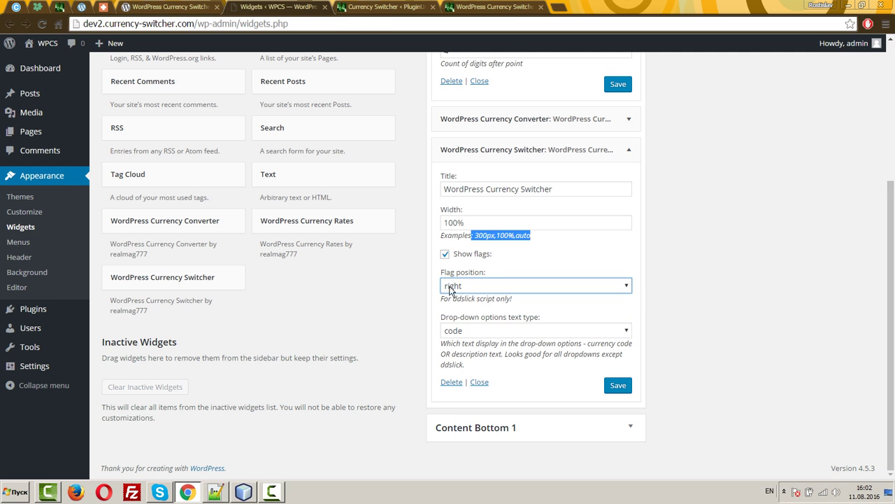
Compare the demo page's currency dropdown against the widget settings.
{"action": "left_click", "coordinate": [491, 6]}
{"action": "scroll", "coordinate": [420, 336], "scroll_direction": "down", "scroll_amount": 3}
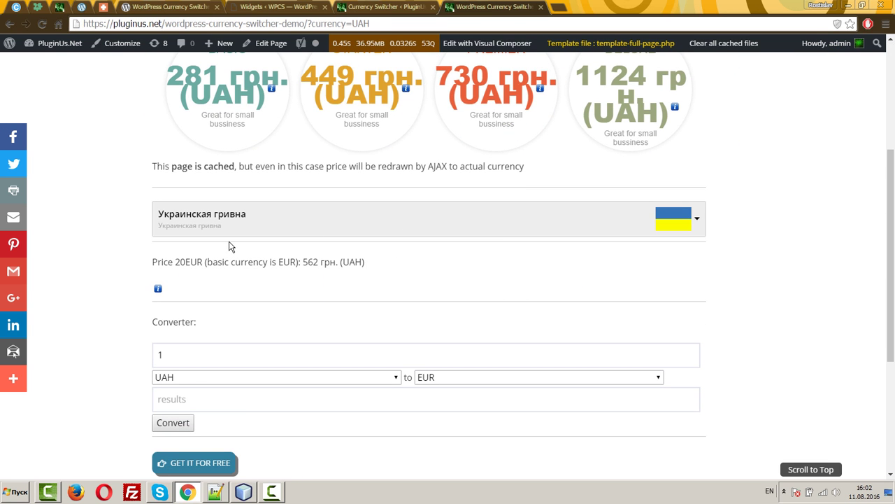
{"action": "left_click", "coordinate": [235, 229]}
{"action": "left_click", "coordinate": [255, 6]}
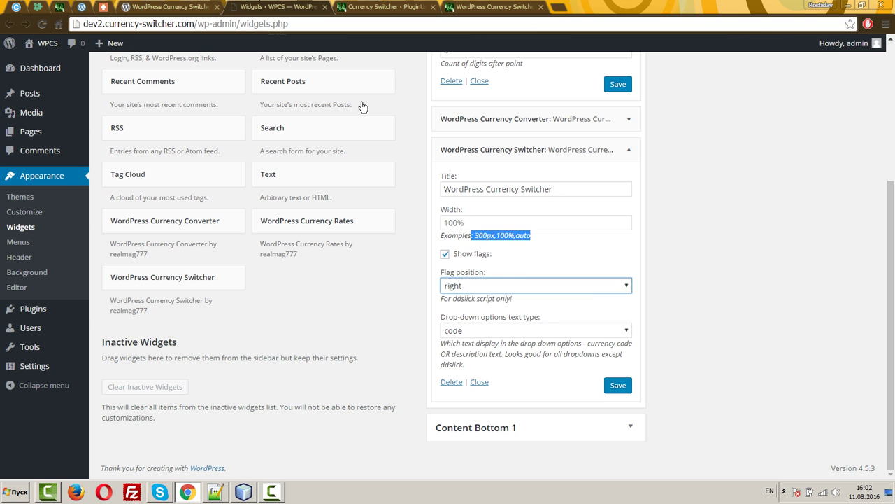
{"action": "left_click", "coordinate": [485, 12]}
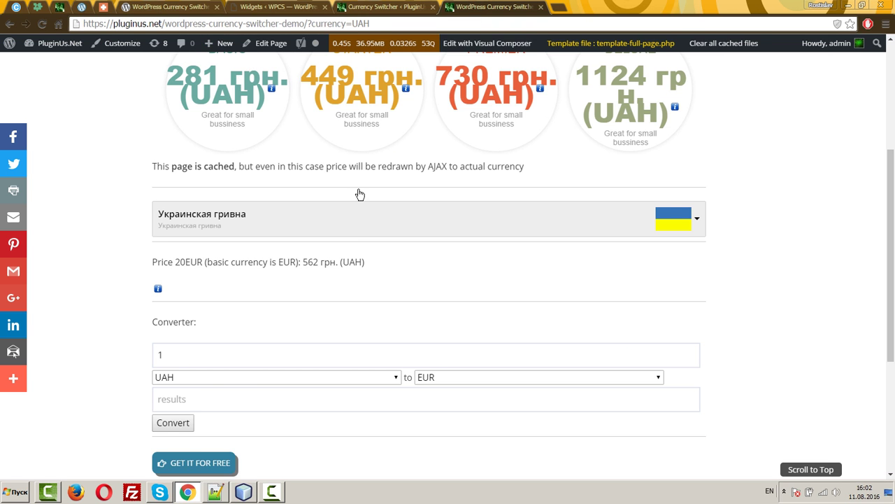
{"action": "left_click", "coordinate": [280, 6]}
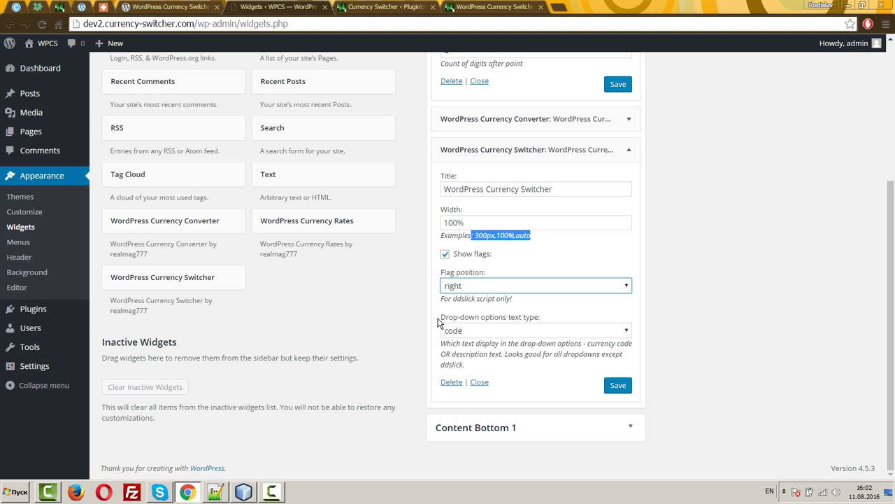
Keep the drop-down options text type as code, then view the demo's five-currency list.
{"action": "left_click_drag", "start_coordinate": [438, 321], "coordinate": [545, 315]}
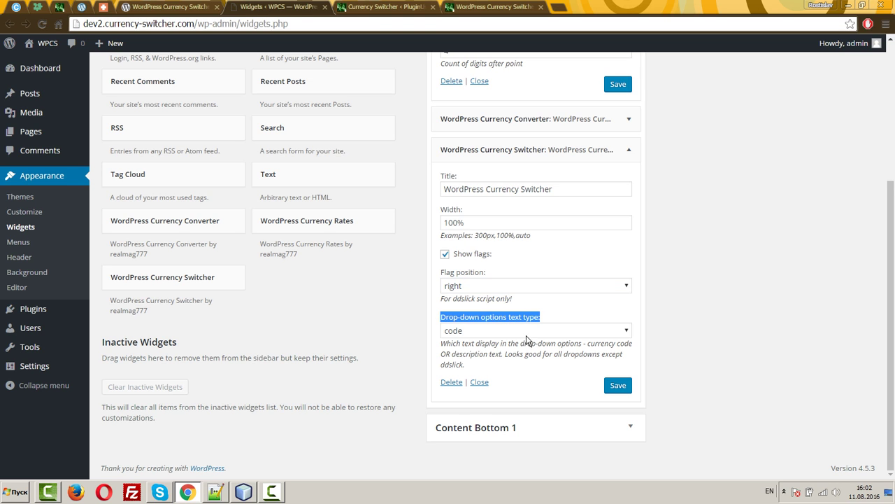
{"action": "left_click", "coordinate": [526, 334]}
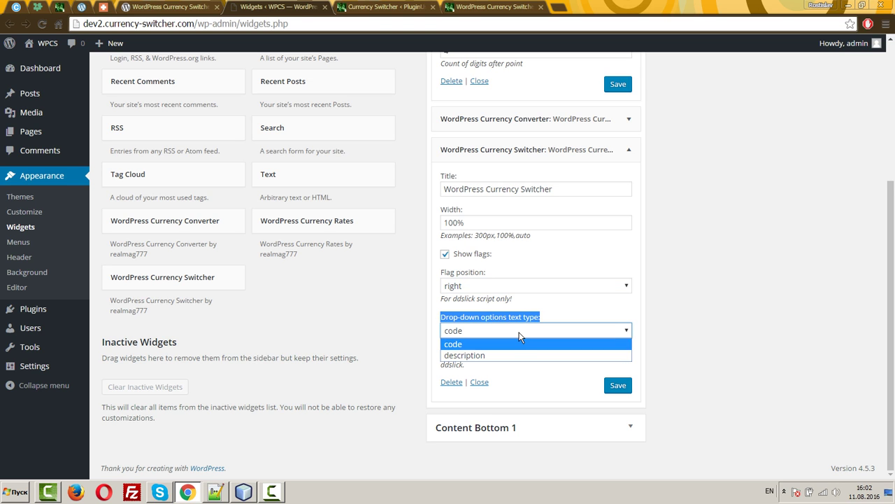
{"action": "left_click", "coordinate": [724, 369]}
{"action": "left_click", "coordinate": [493, 6]}
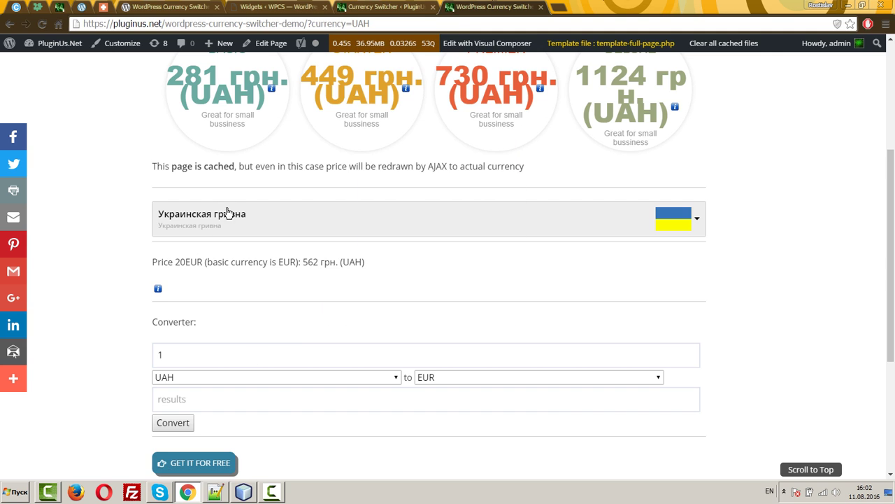
{"action": "left_click", "coordinate": [227, 213]}
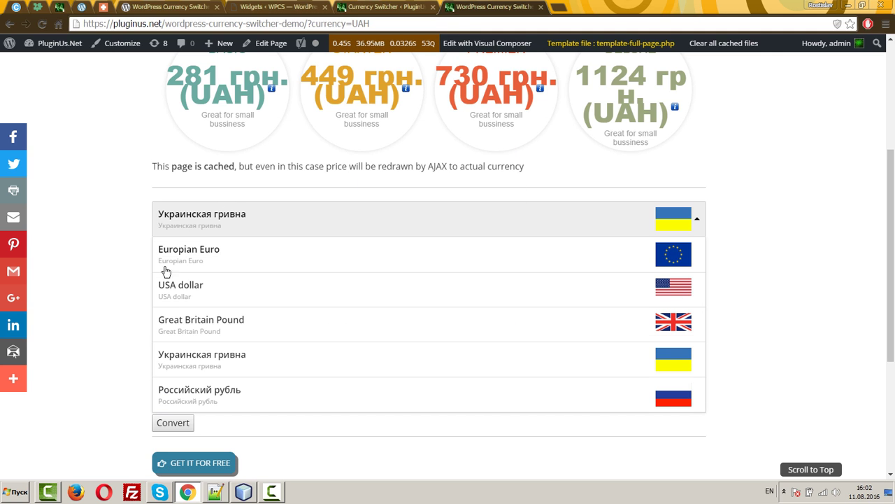
Reload the plugin's currency table and compare names like Europian Euro with the demo list.
{"action": "left_click", "coordinate": [353, 6]}
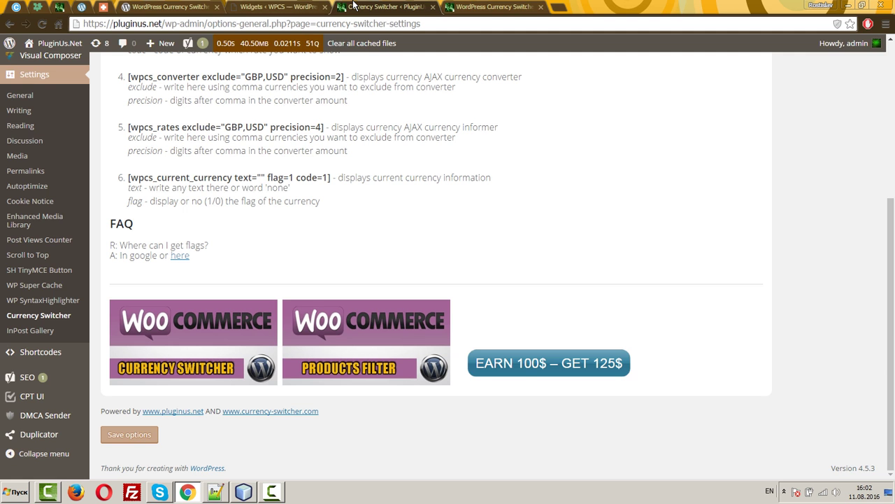
{"action": "key", "text": "F5"}
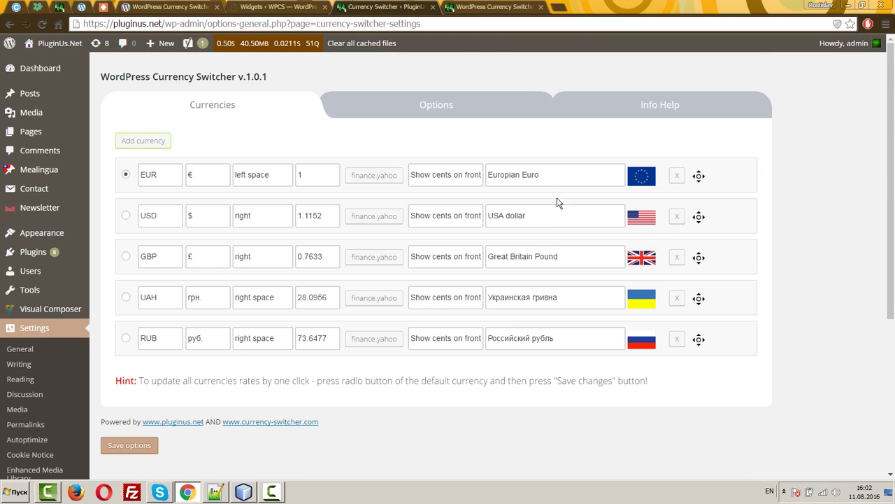
{"action": "left_click_drag", "start_coordinate": [549, 175], "coordinate": [306, 170]}
{"action": "left_click", "coordinate": [491, 7]}
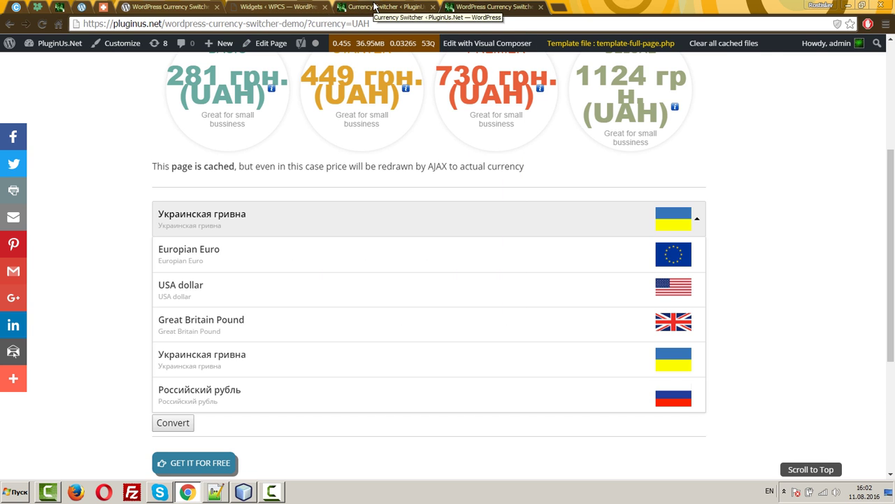
{"action": "left_click", "coordinate": [374, 6]}
Read the currency switcher shortcode's parameters in Info Help, then return to the widget settings.
{"action": "left_click", "coordinate": [616, 114]}
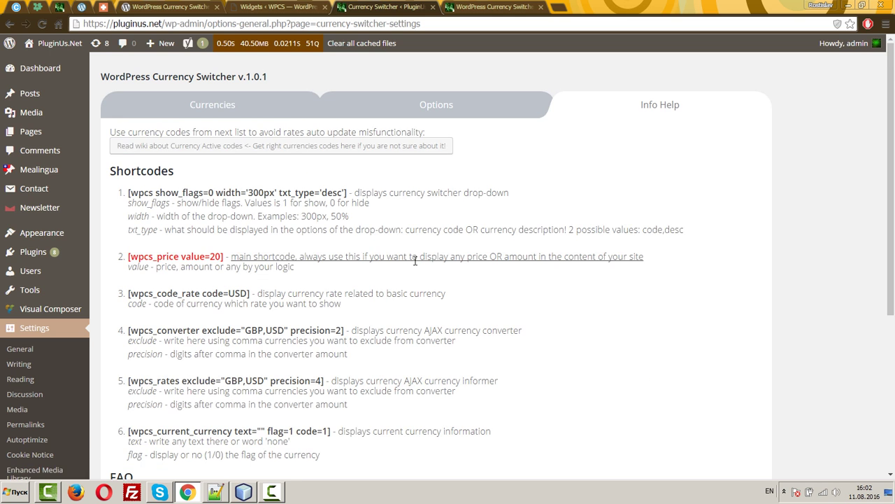
{"action": "left_click_drag", "start_coordinate": [128, 190], "coordinate": [706, 229]}
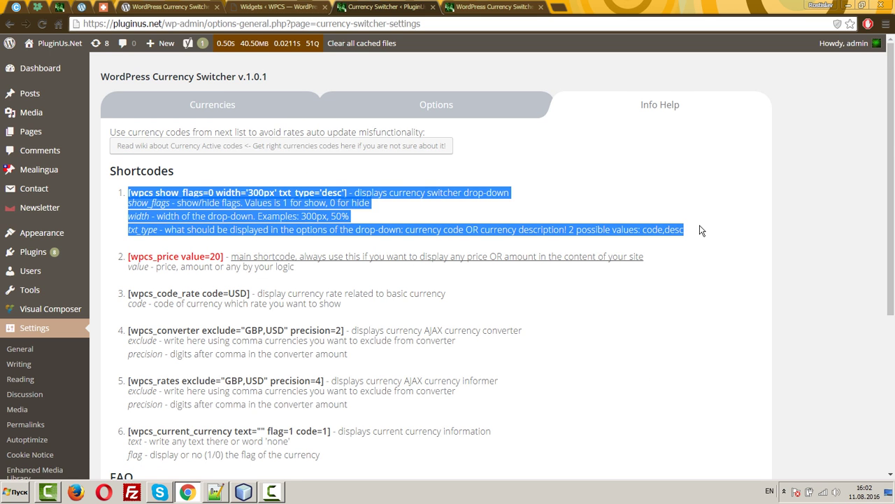
{"action": "left_click", "coordinate": [490, 6]}
{"action": "left_click", "coordinate": [283, 6]}
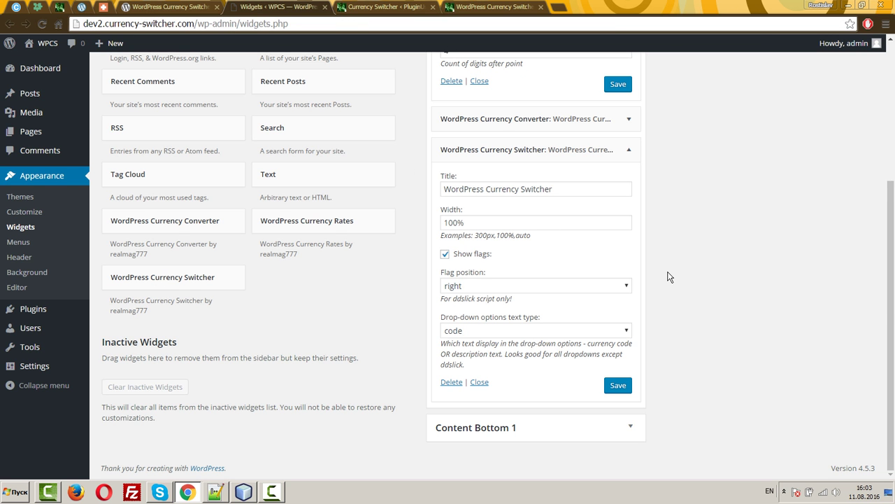
Collapse the Currency Switcher widget, expand Currency Converter, and select the Currency Rates title.
{"action": "scroll", "coordinate": [656, 284], "scroll_direction": "up", "scroll_amount": 3}
{"action": "left_click", "coordinate": [623, 323]}
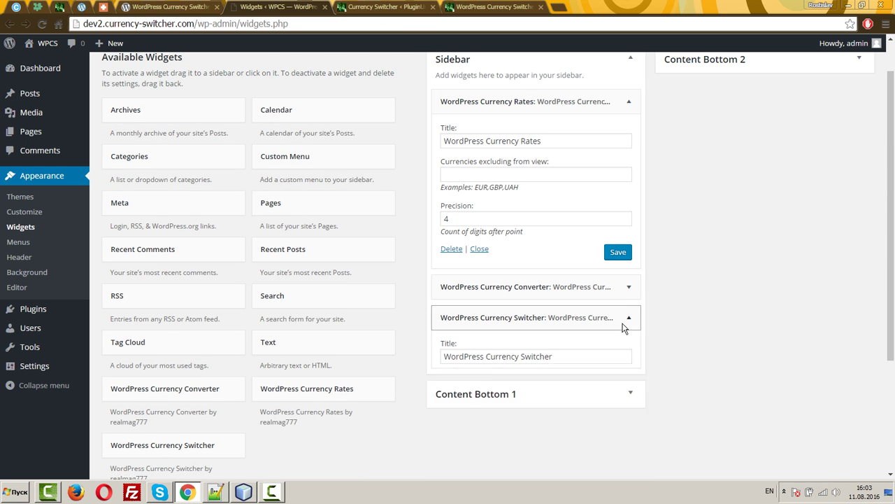
{"action": "left_click", "coordinate": [622, 289]}
{"action": "scroll", "coordinate": [740, 320], "scroll_direction": "up", "scroll_amount": 1}
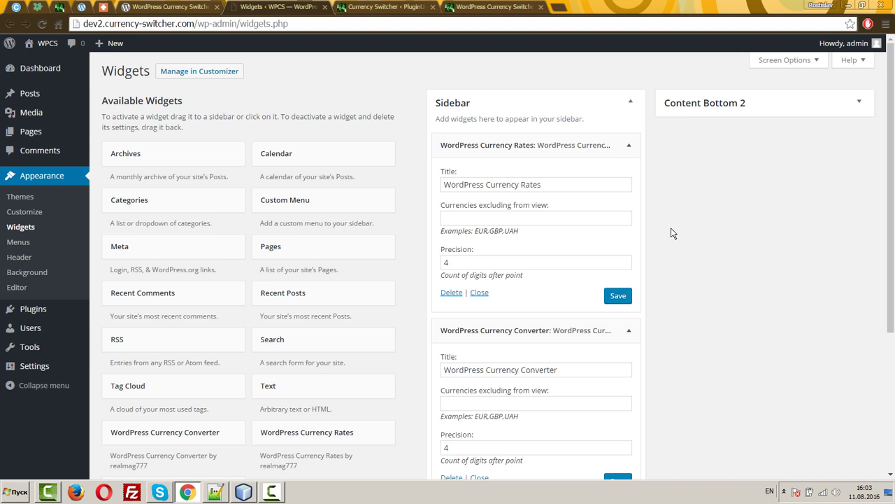
{"action": "scroll", "coordinate": [655, 315], "scroll_direction": "down", "scroll_amount": 2}
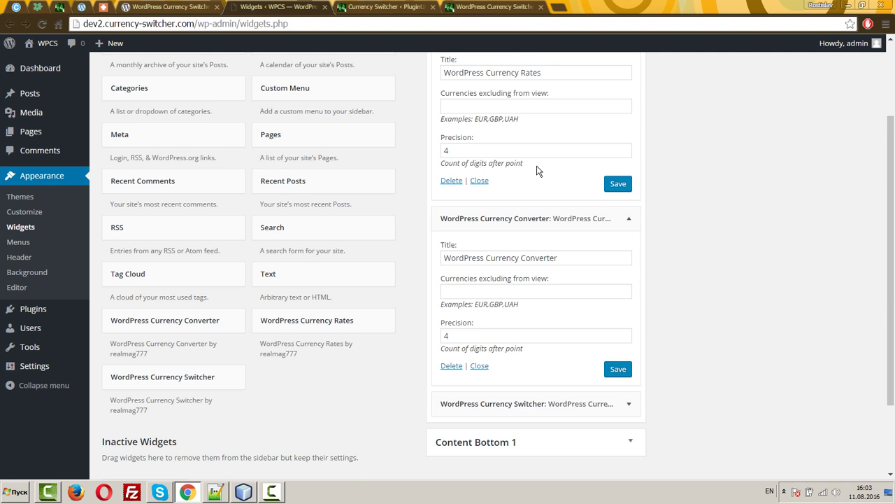
{"action": "scroll", "coordinate": [537, 169], "scroll_direction": "up", "scroll_amount": 2}
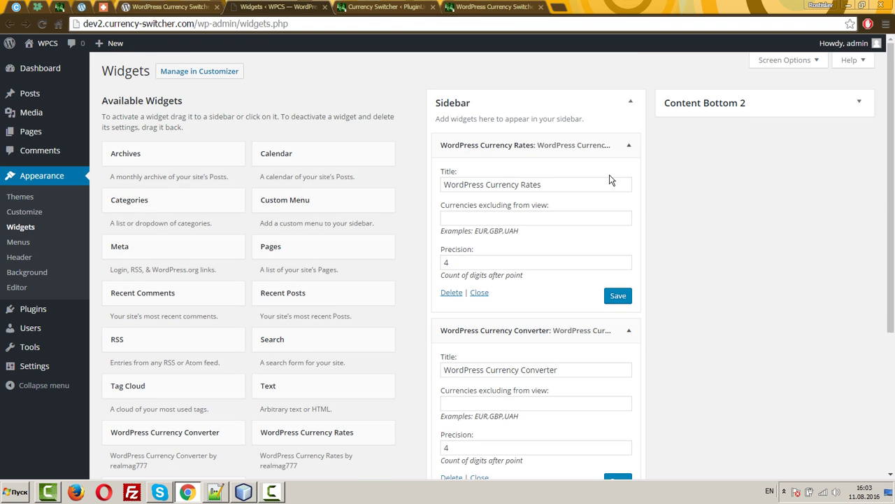
{"action": "triple_click", "coordinate": [563, 187]}
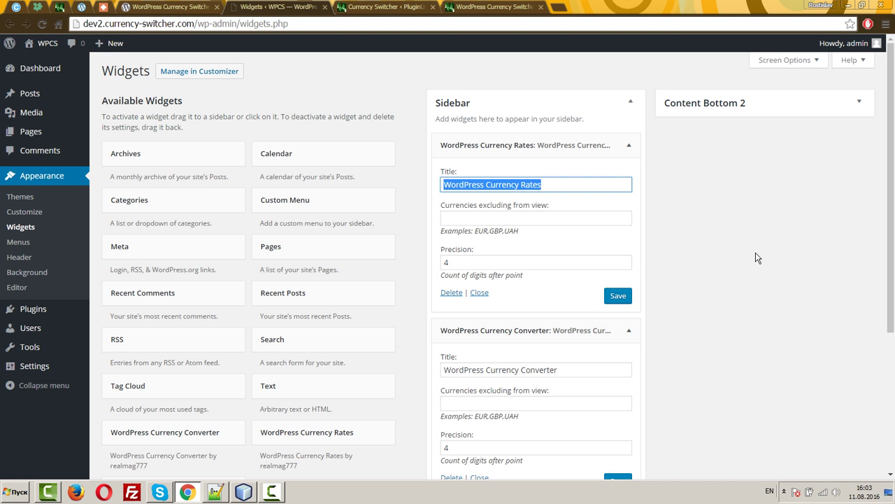
On the demo page, convert 1000 UAH to EUR, getting 35.59.
{"action": "left_click", "coordinate": [503, 6]}
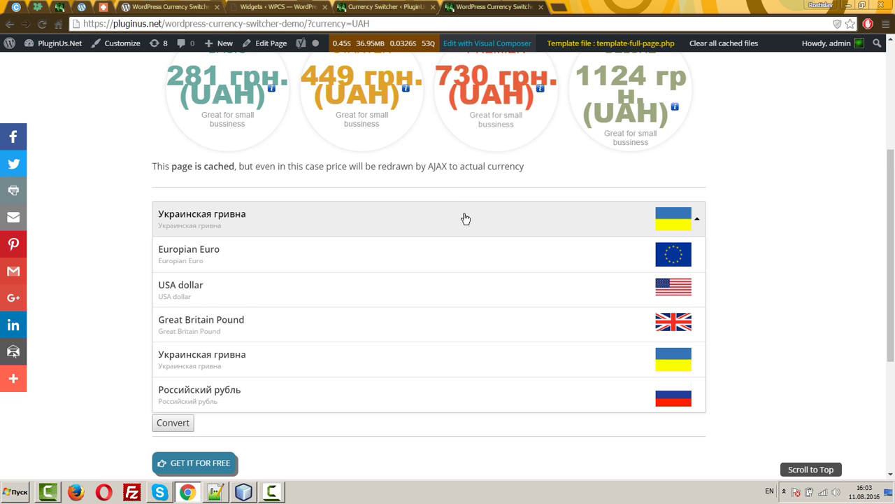
{"action": "scroll", "coordinate": [818, 236], "scroll_direction": "down", "scroll_amount": 3}
{"action": "scroll", "coordinate": [775, 239], "scroll_direction": "up", "scroll_amount": 2}
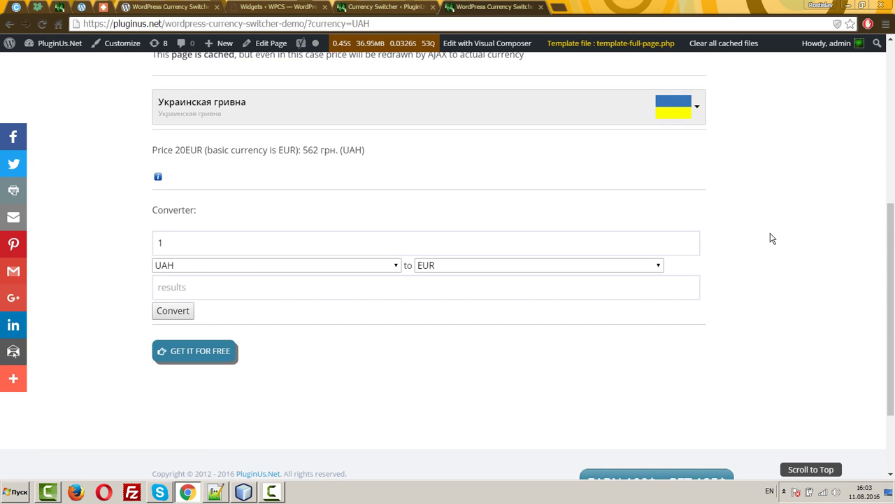
{"action": "left_click", "coordinate": [205, 240]}
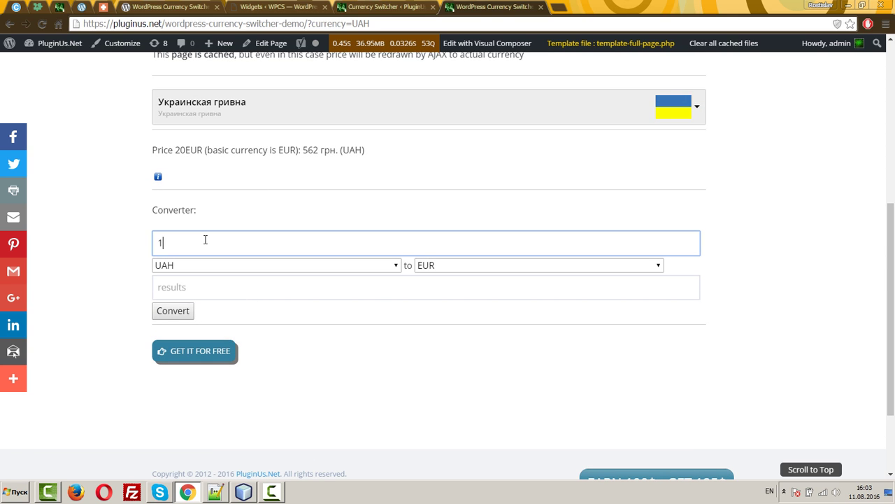
{"action": "type", "text": "000"}
{"action": "left_click", "coordinate": [182, 312]}
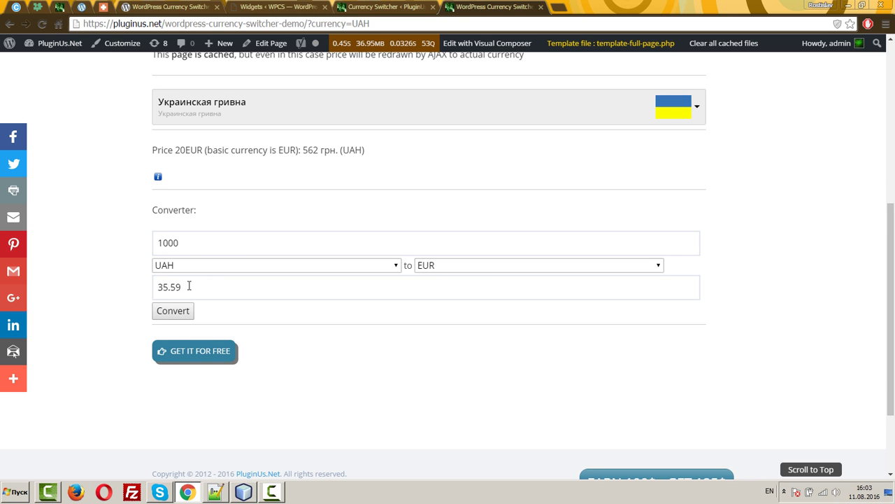